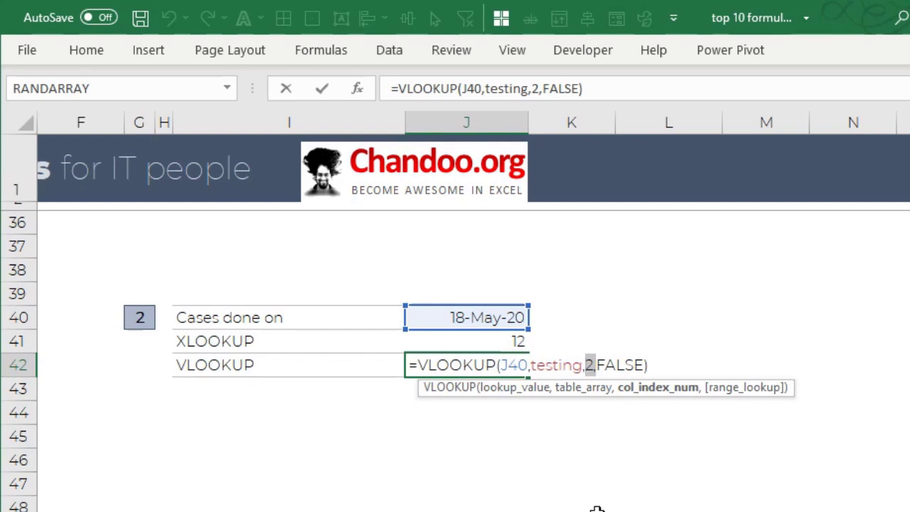
- Examine the column index and FALSE match arguments of the VLOOKUP formula in J42 without changing it
click(630, 349)
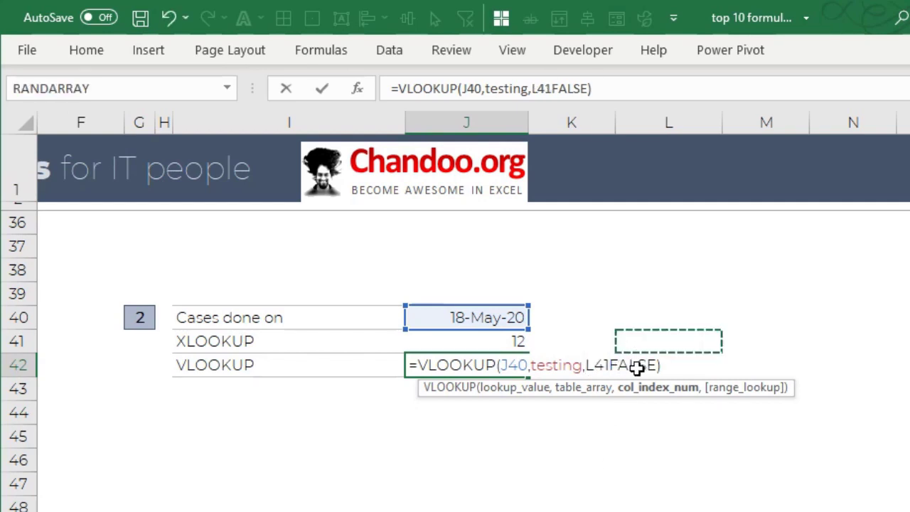
key(Escape)
key(F2)
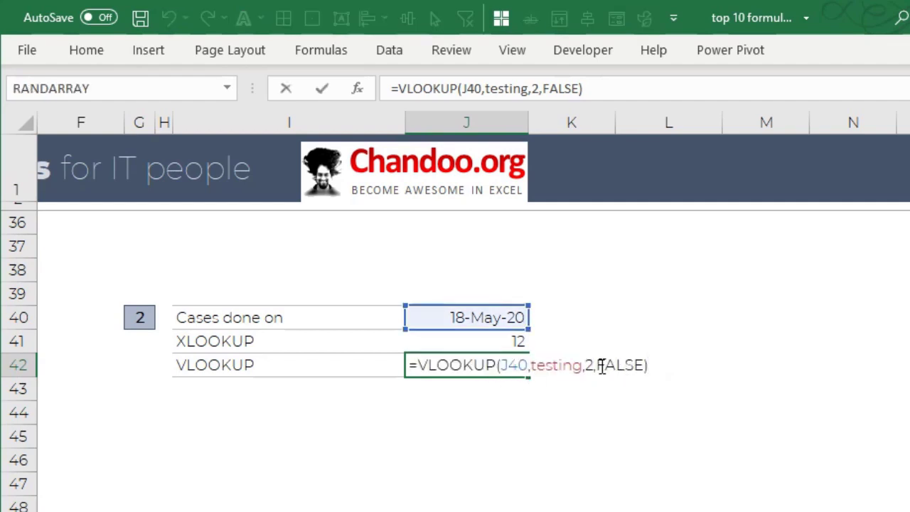
drag(598, 365, 645, 365)
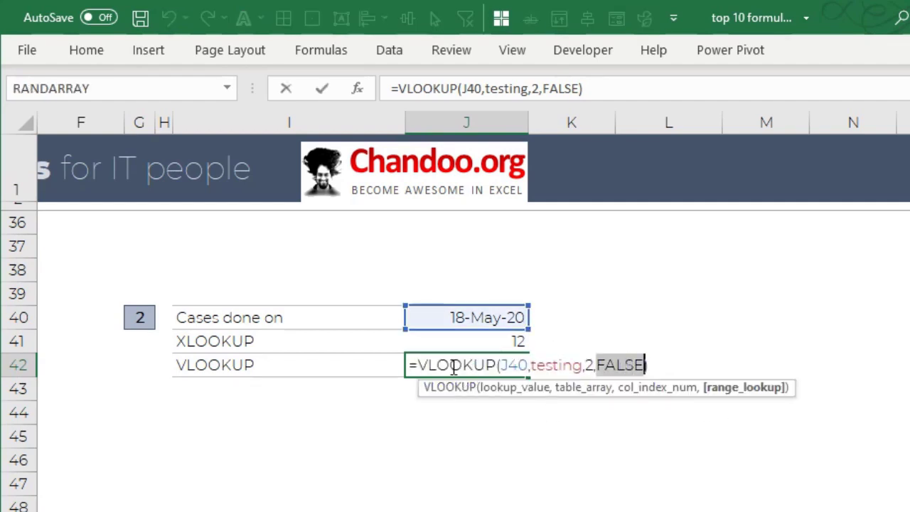
key(Escape)
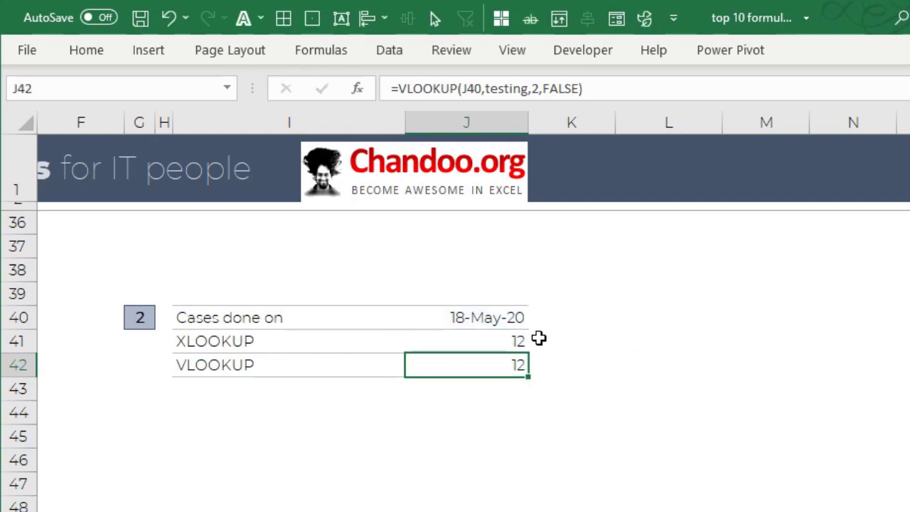
key(F2)
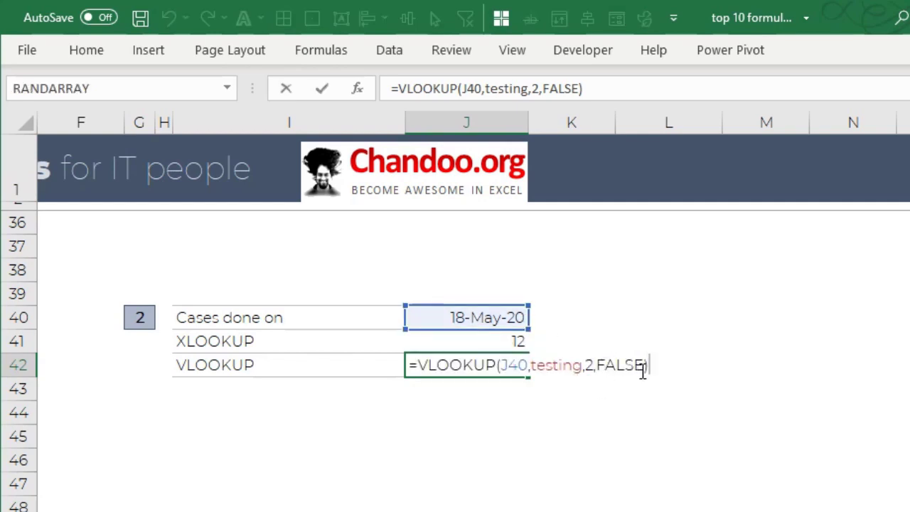
key(Escape)
- Inspect the XLOOKUP formula in J41 and the ranges it references
click(519, 341)
key(F2)
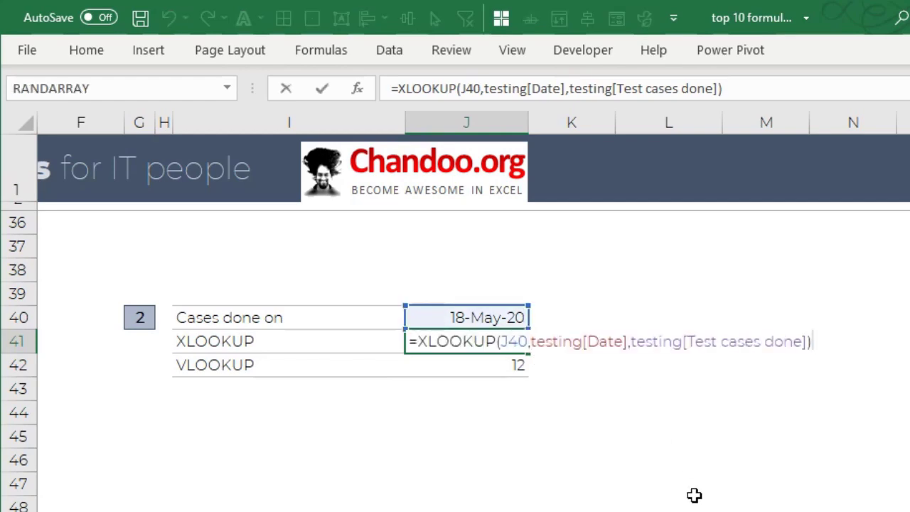
key(Escape)
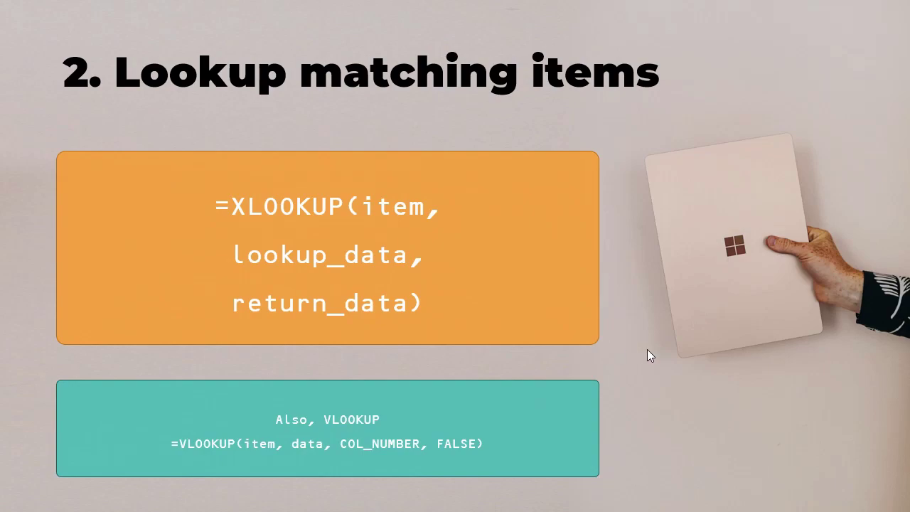
click(648, 350)
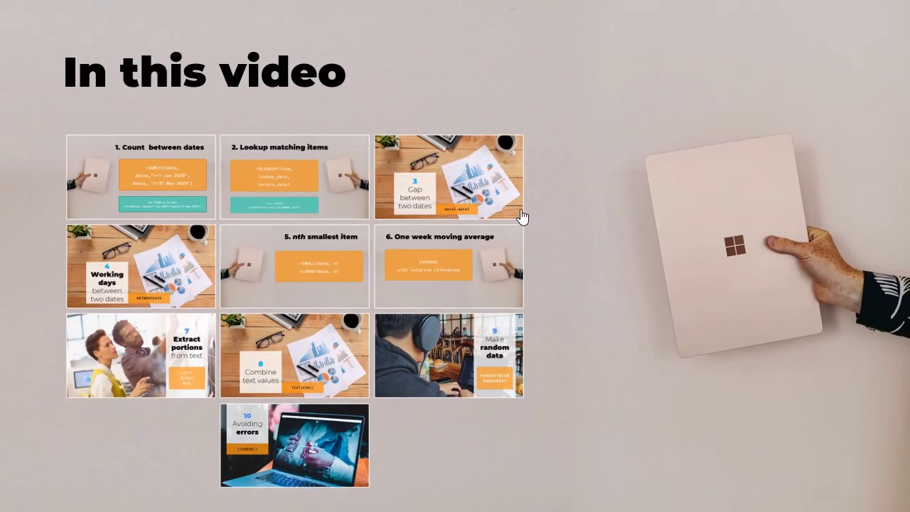
click(440, 196)
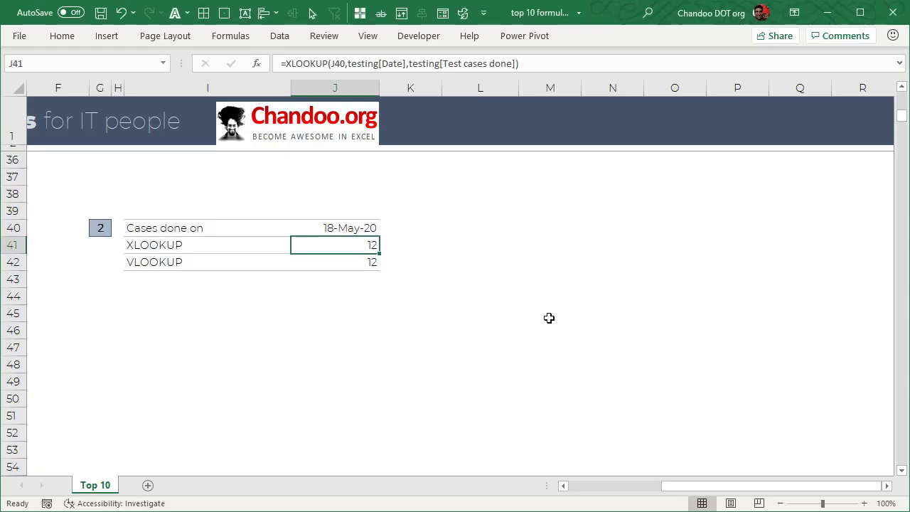
- Set the Module 1 end date in J93 to 7/16/2020
scroll(516, 289, down, 13)
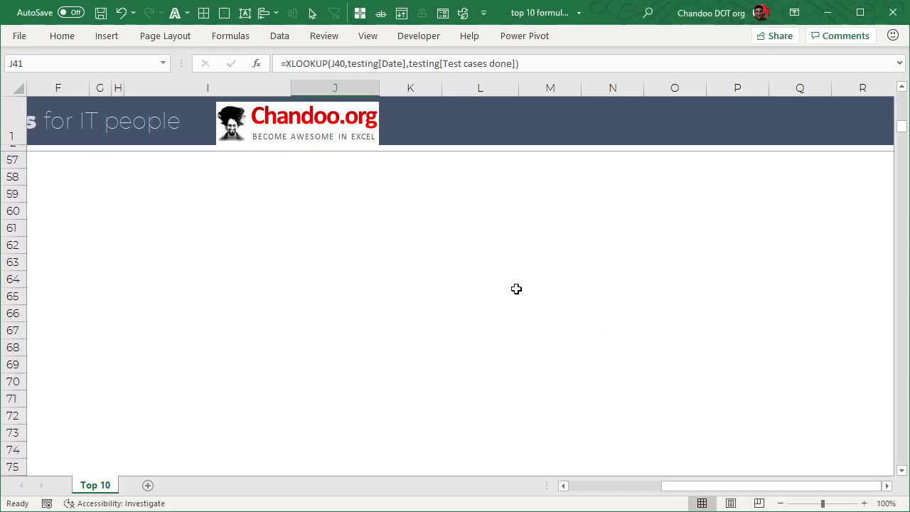
scroll(512, 284, down, 4)
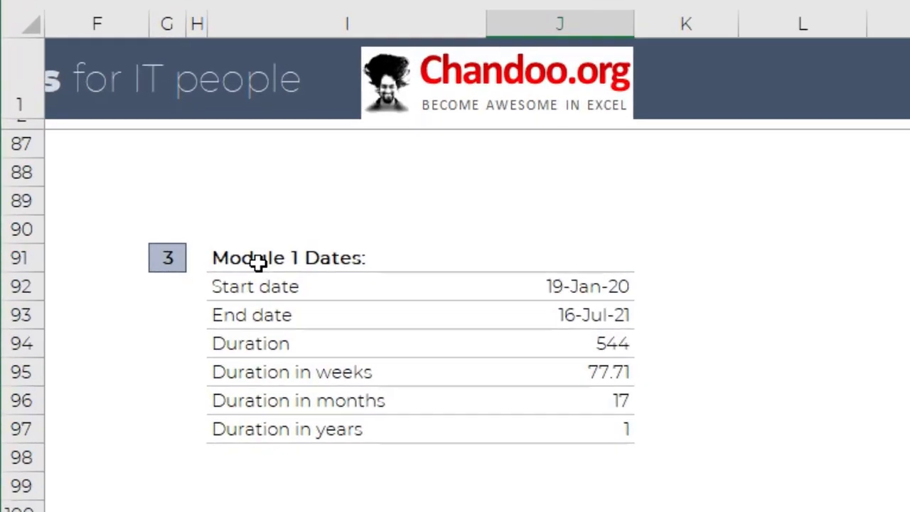
click(151, 228)
click(590, 288)
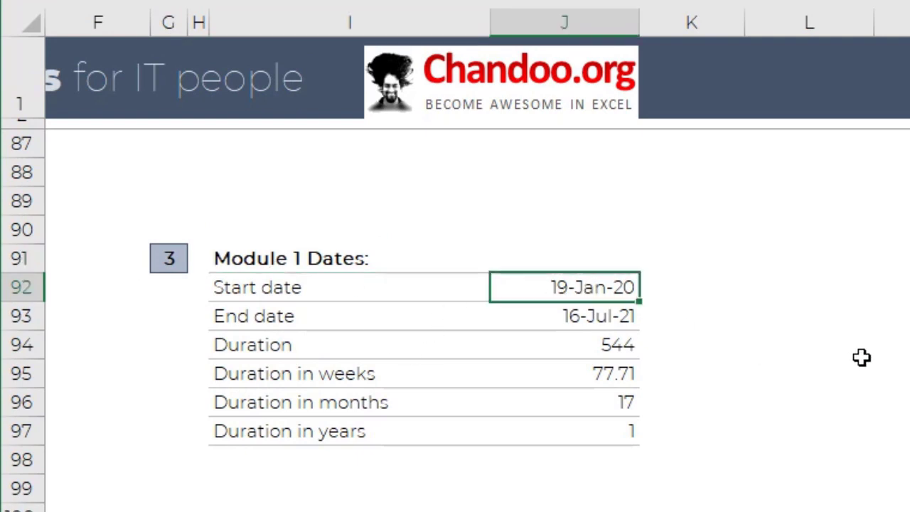
click(620, 320)
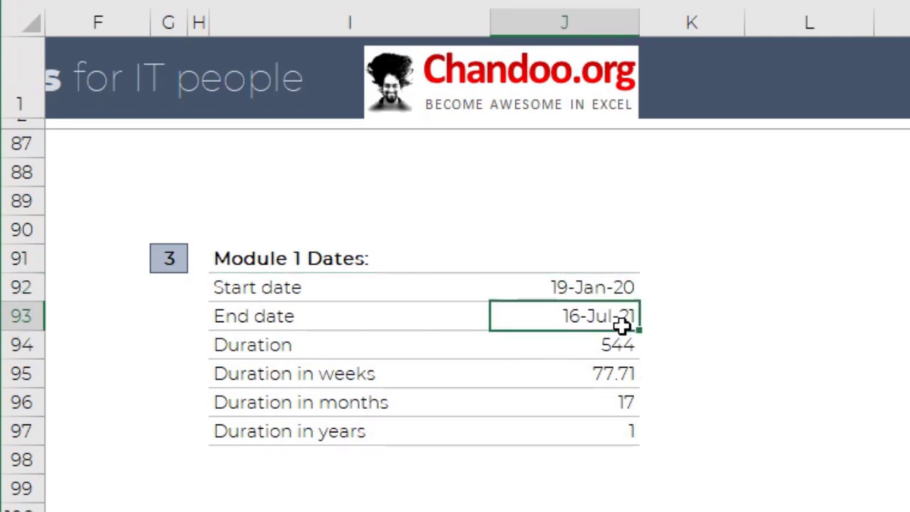
key(F2)
key(BackSpace)
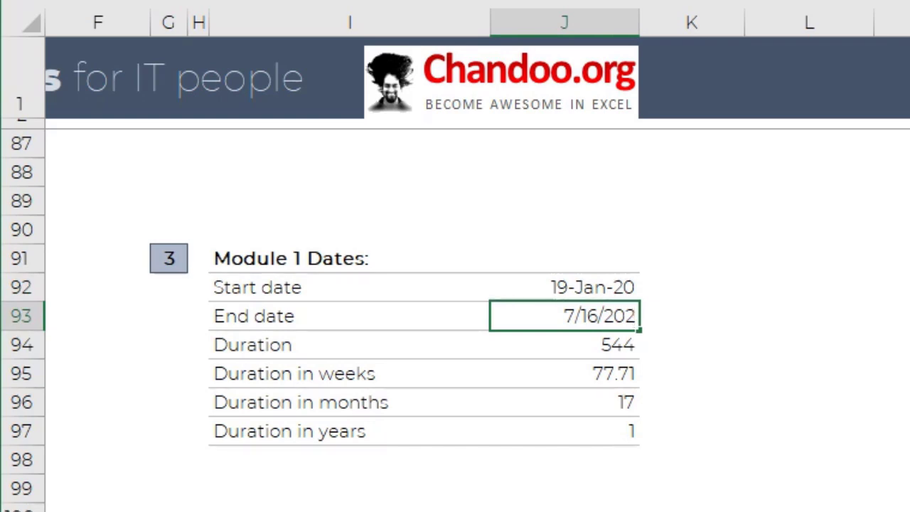
text(0)
key(Return)
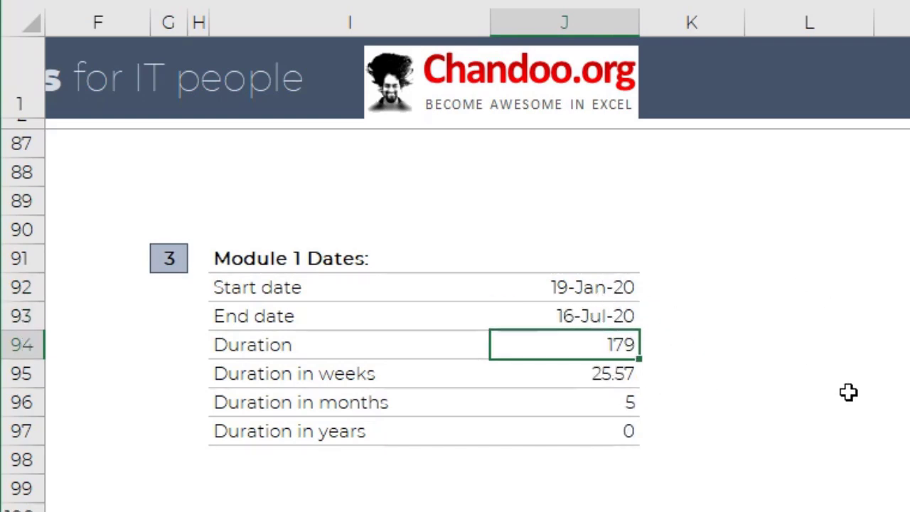
- Inspect the Duration formula in J94 and the start date cell it uses
key(F2)
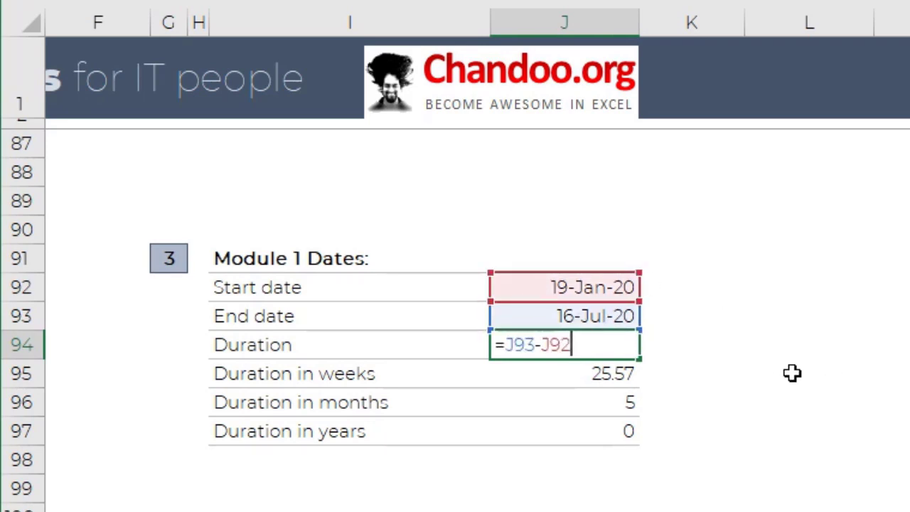
key(Escape)
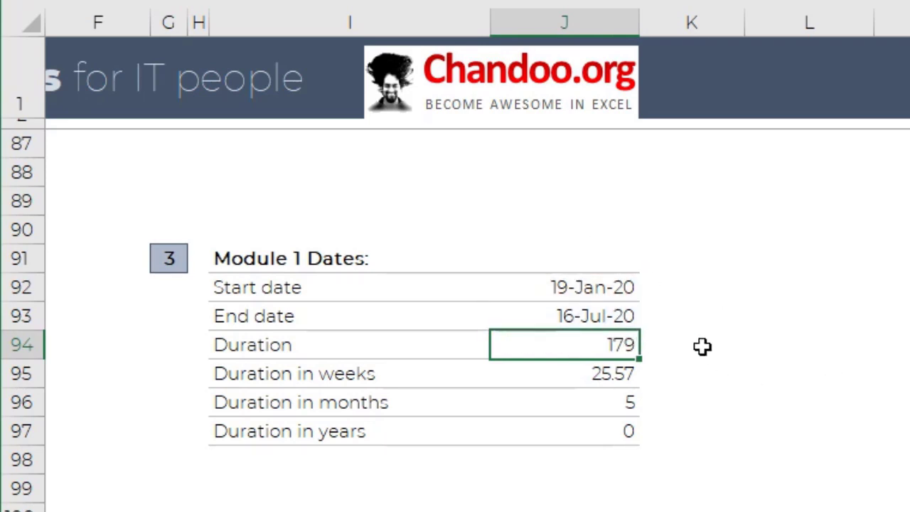
click(621, 289)
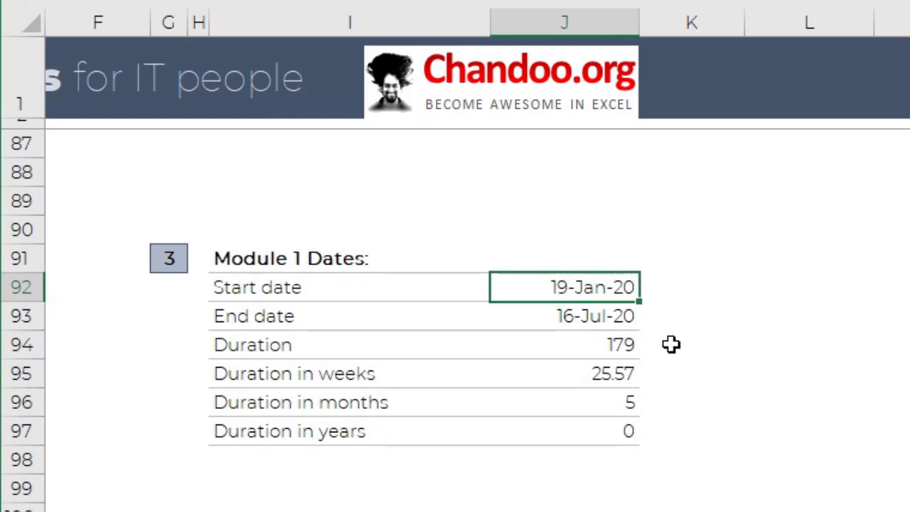
- Inspect the Duration in weeks formula in J95 and compare it with the Duration cell
click(634, 380)
key(F2)
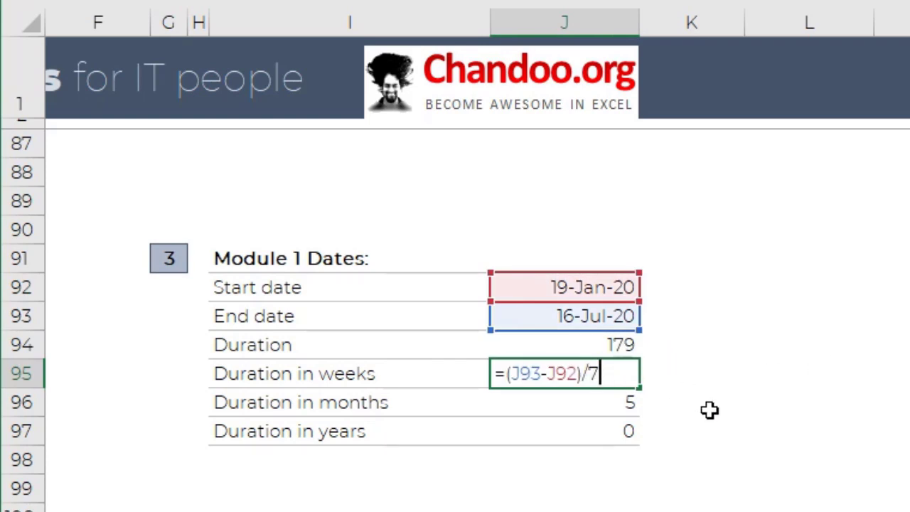
key(Escape)
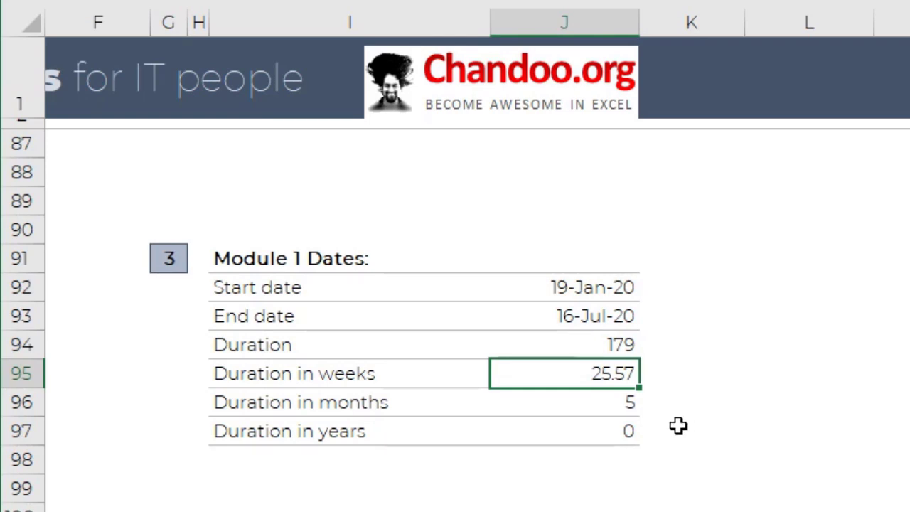
click(669, 343)
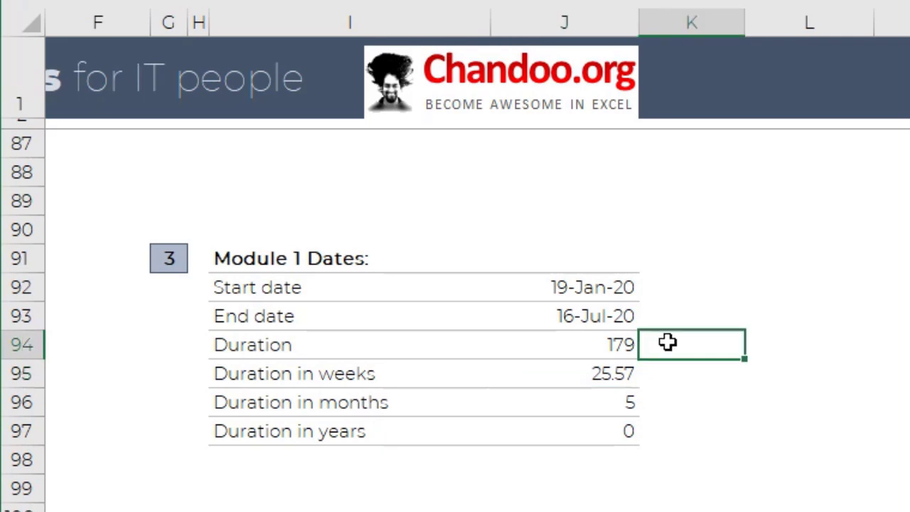
click(587, 345)
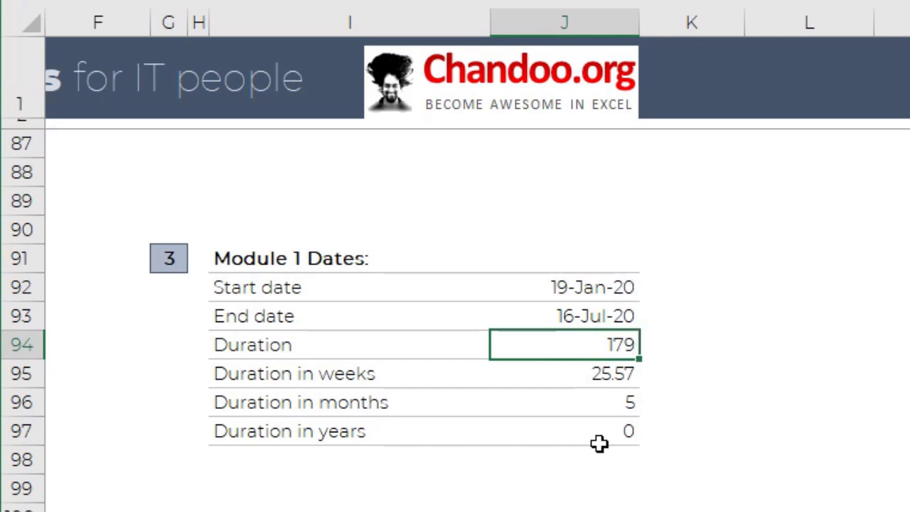
- Inspect the DATEDIF formula for Duration in months in J96
click(627, 408)
key(F2)
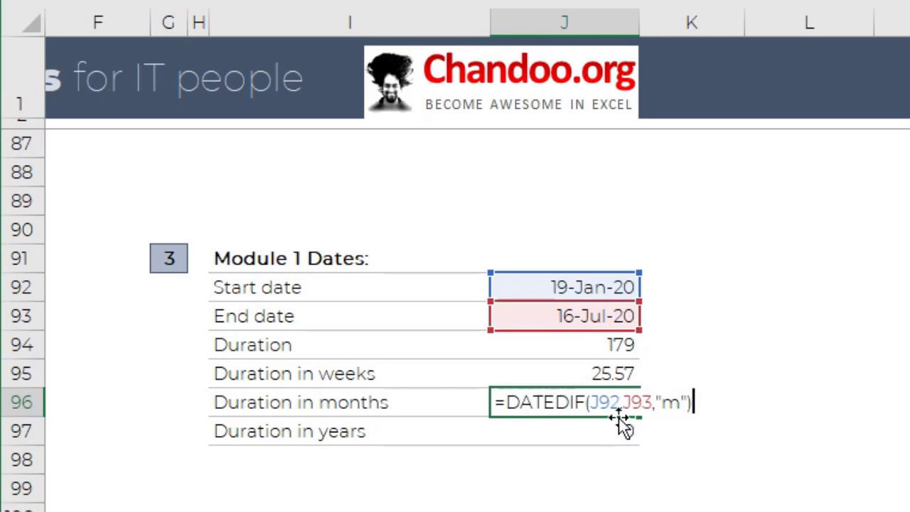
key(ctrl+Return)
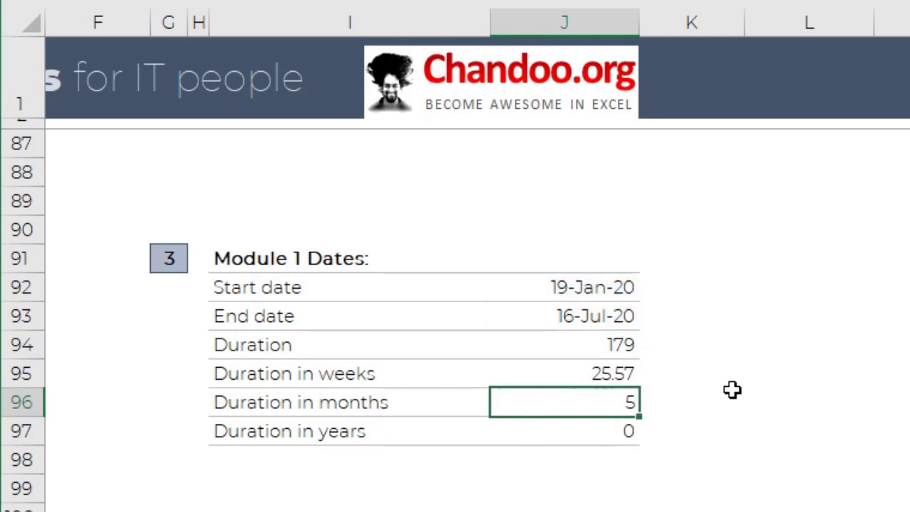
- Start a VLOOKUP formula and a DATEDIF formula in K96 to compare their function hints, discarding both
click(691, 405)
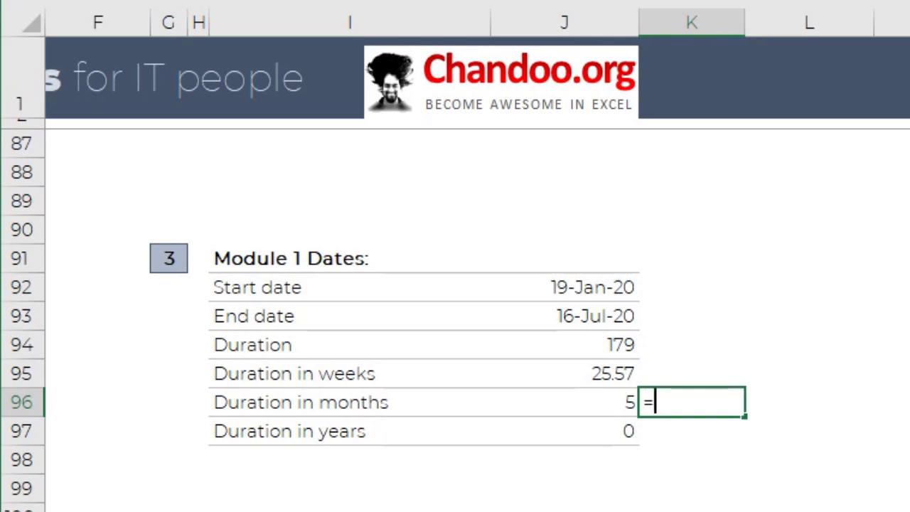
text(=vlo)
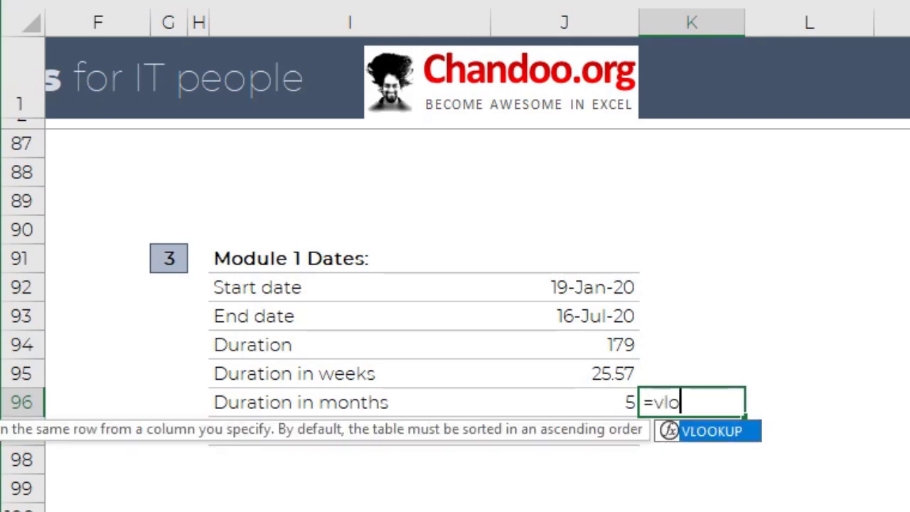
key(Tab)
key(Escape)
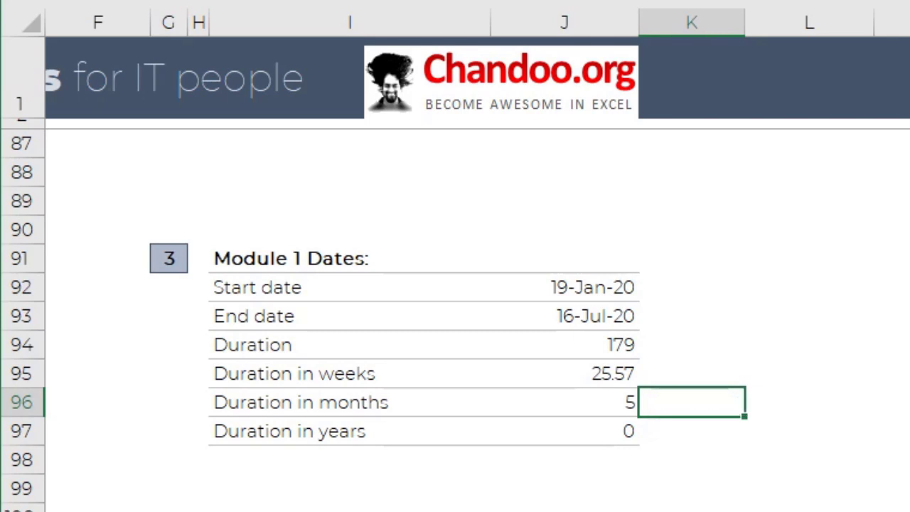
text(=date)
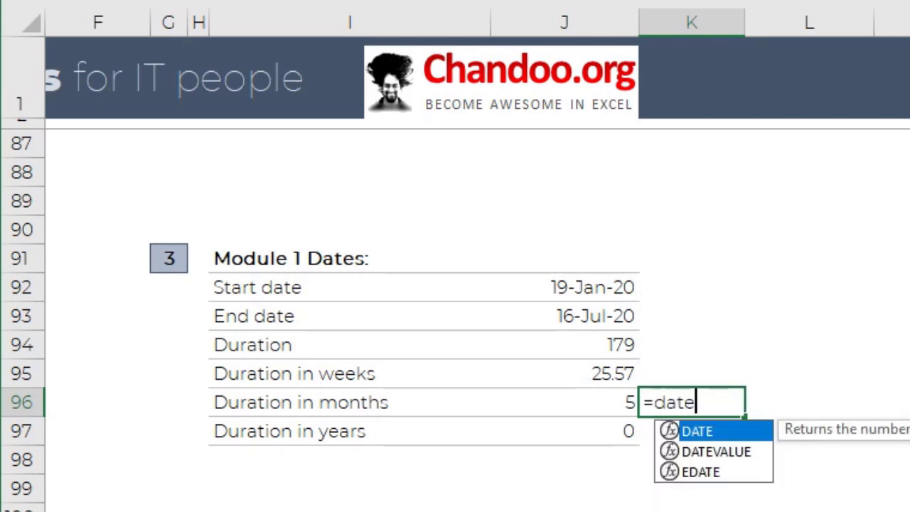
text(dif)
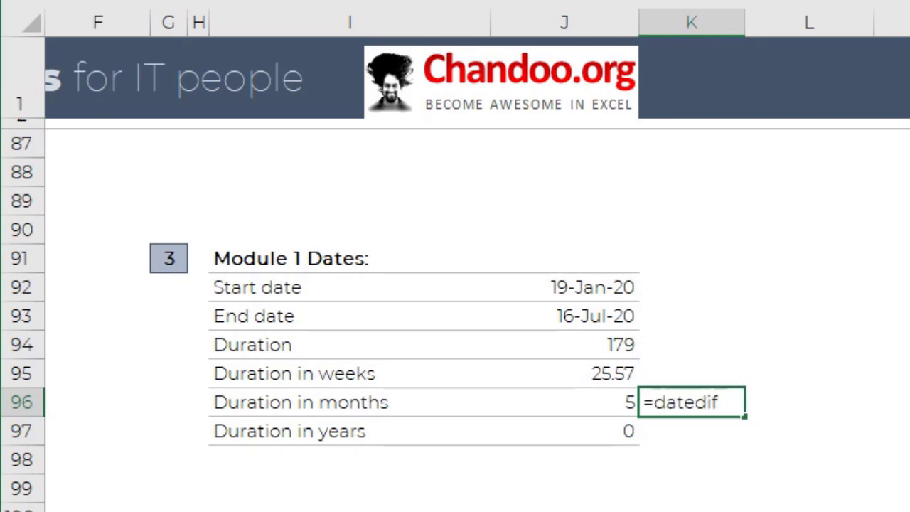
text(()
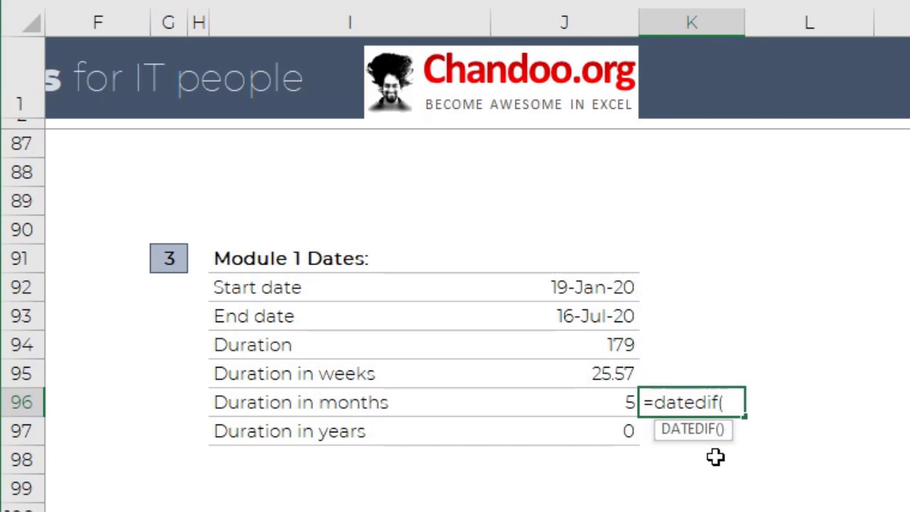
key(Escape)
- Compare the unit arguments of the DATEDIF formulas for Duration in months (J96) and Duration in years (J97)
click(622, 406)
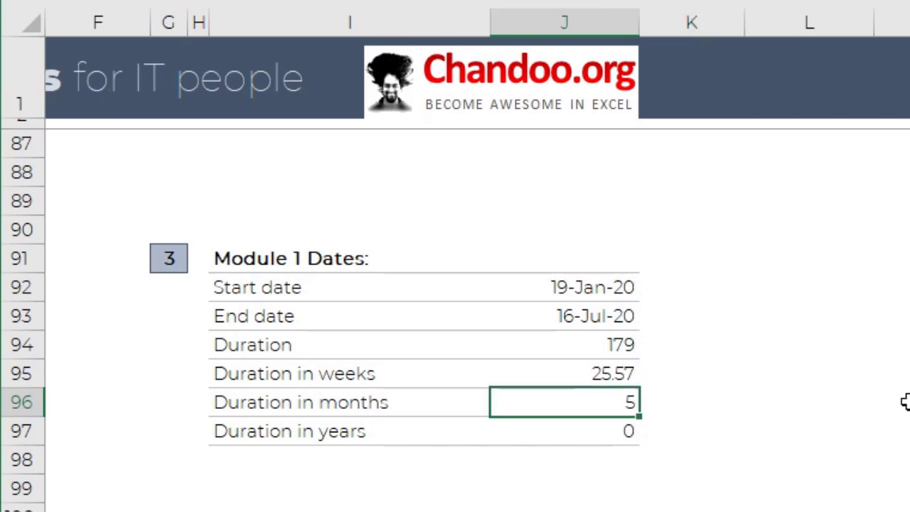
key(F2)
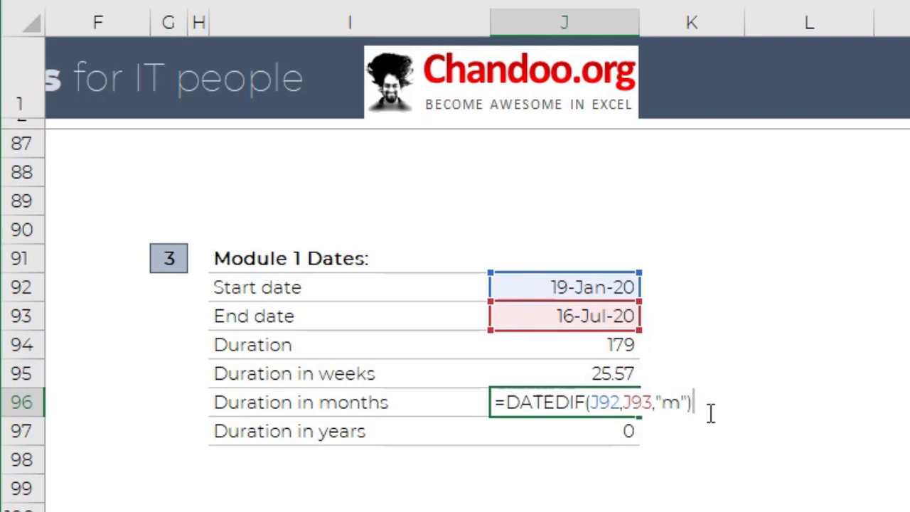
key(ctrl+Return)
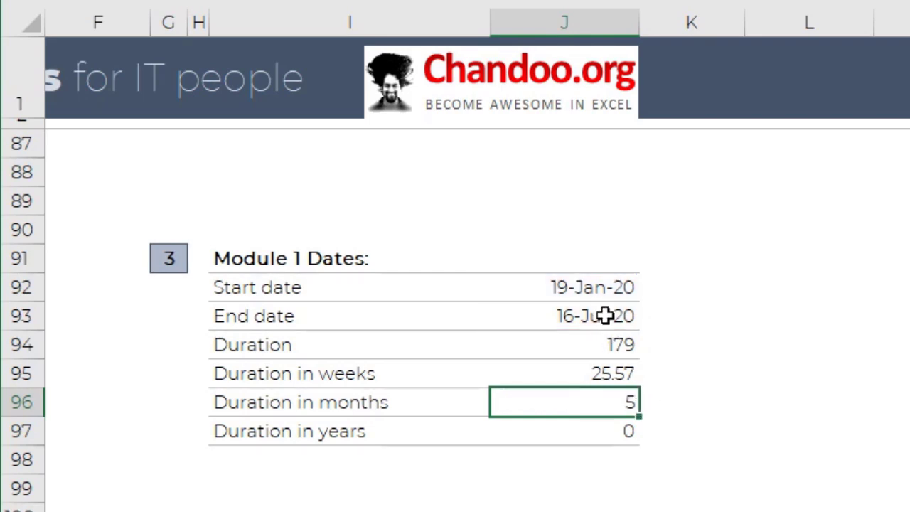
click(609, 434)
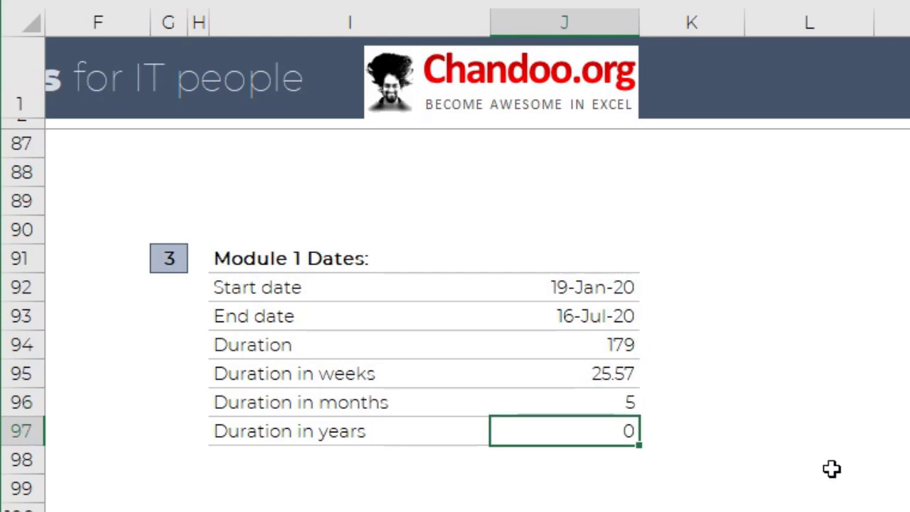
key(F2)
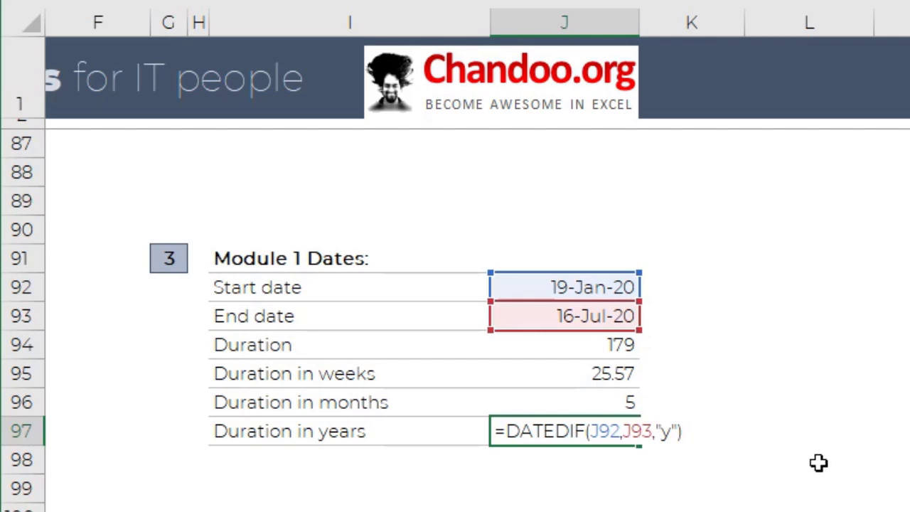
- Set the Module 1 End date in J93 to 7/16/2021 and check the durations in months and years
key(ctrl+Return)
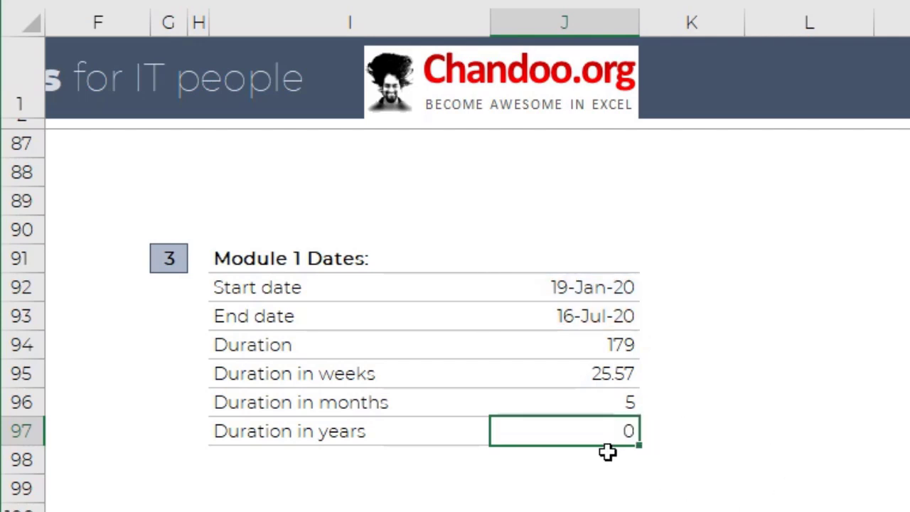
click(611, 411)
click(610, 309)
key(F2)
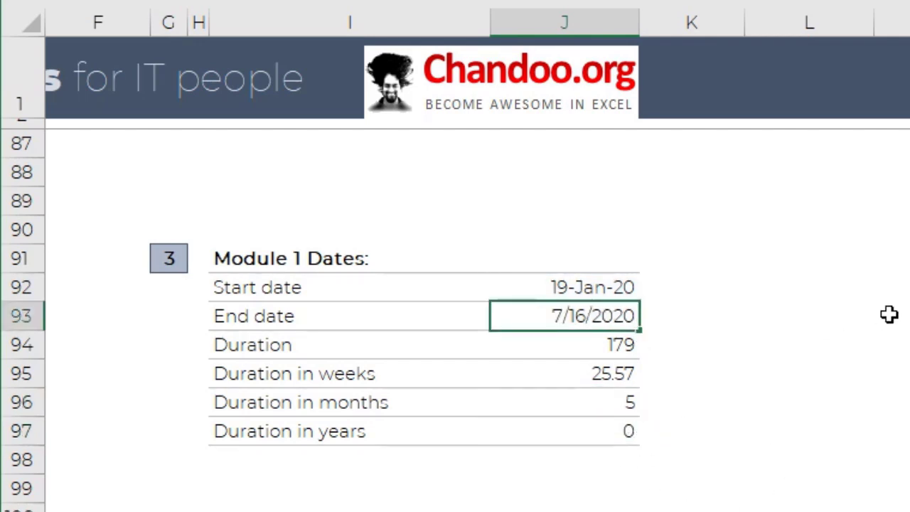
key(BackSpace)
text(1)
key(Return)
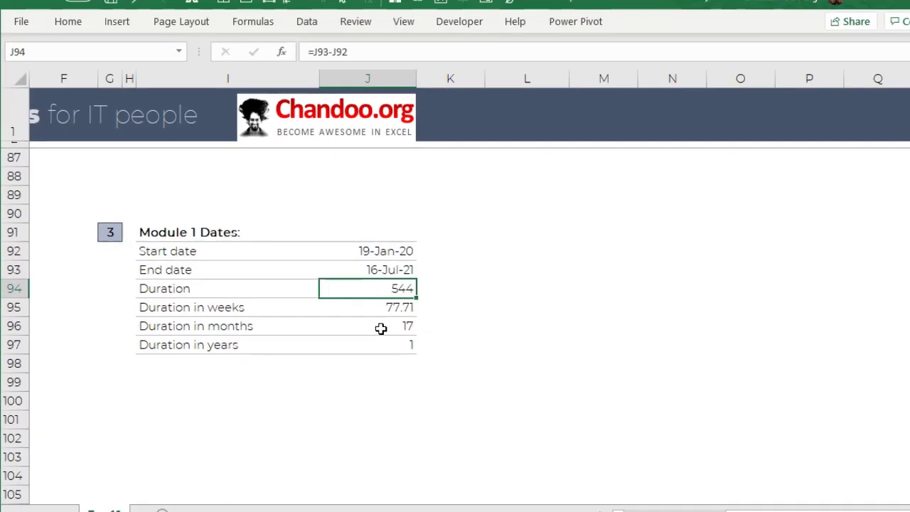
click(619, 402)
click(359, 331)
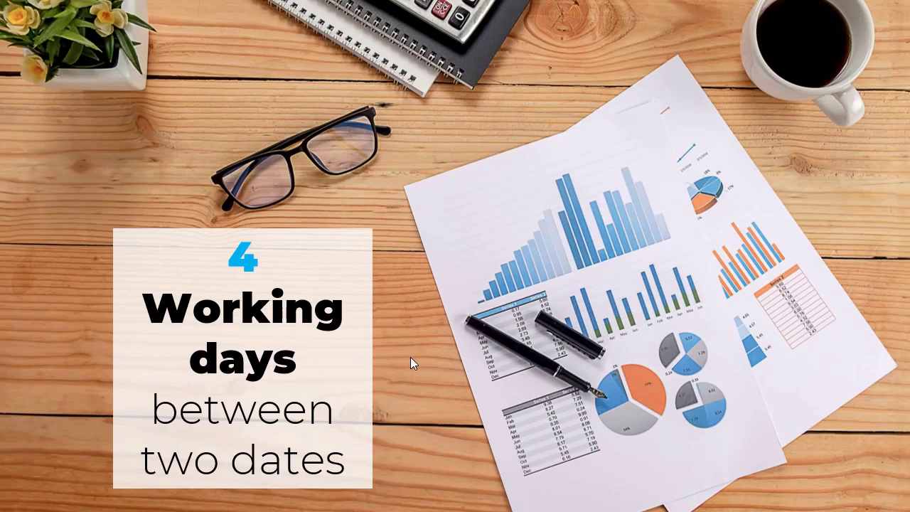
- Inspect the NETWORKDAYS formula for Duration in workdays in J158
scroll(429, 338, down, 20)
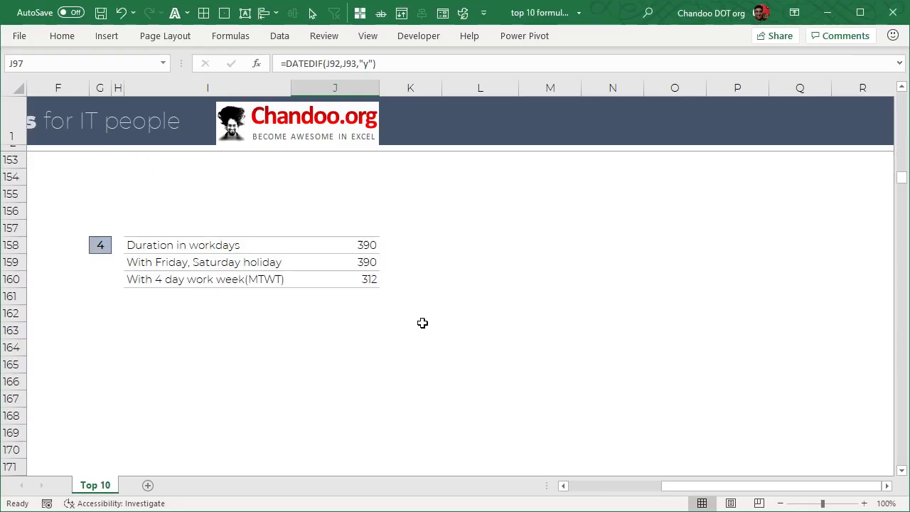
scroll(398, 285, down, 1)
click(381, 197)
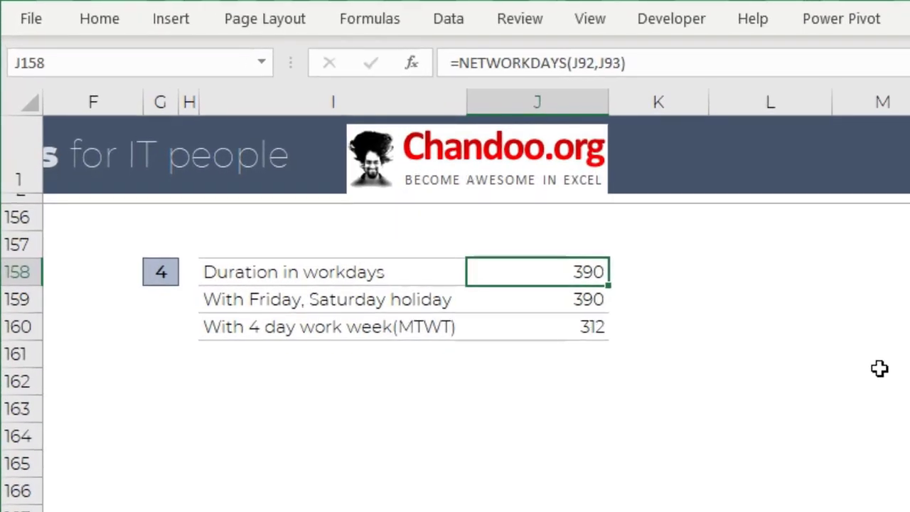
key(F2)
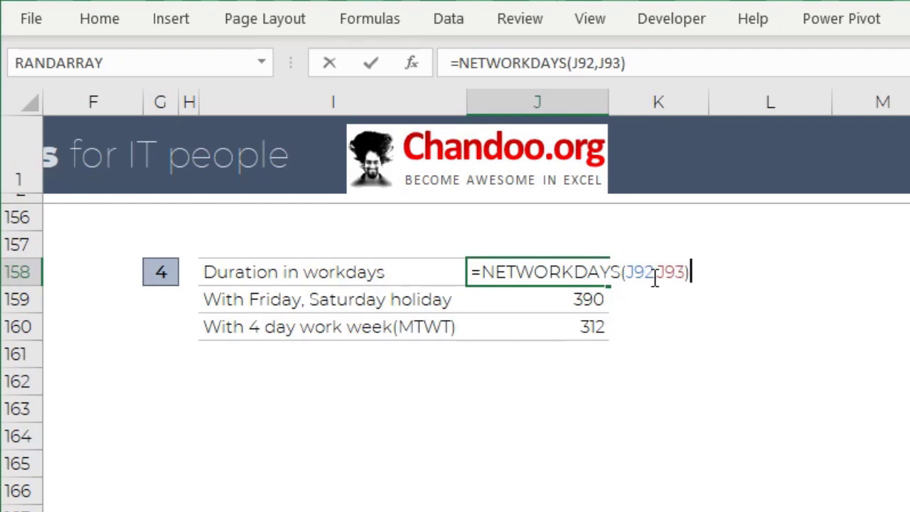
key(Escape)
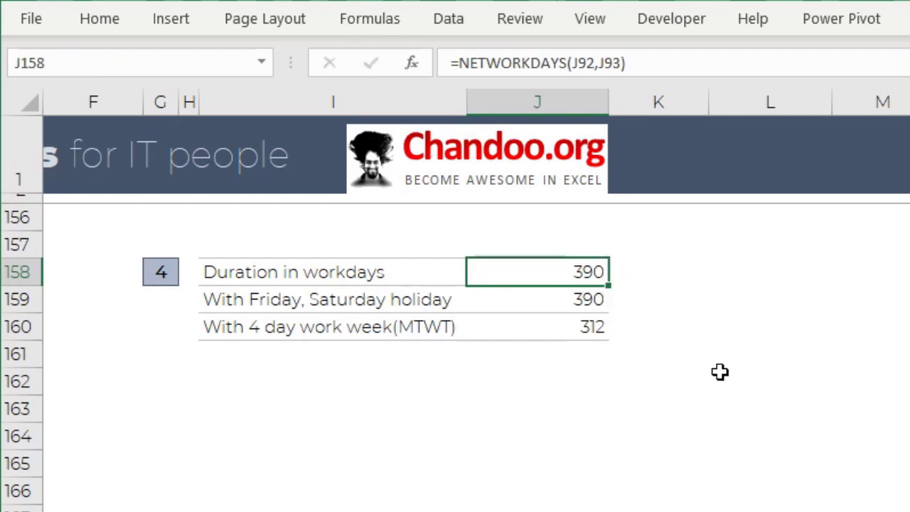
- Review the Module 1 dates and durations, and recheck the date references in the Duration in workdays formula
scroll(718, 390, up, 16)
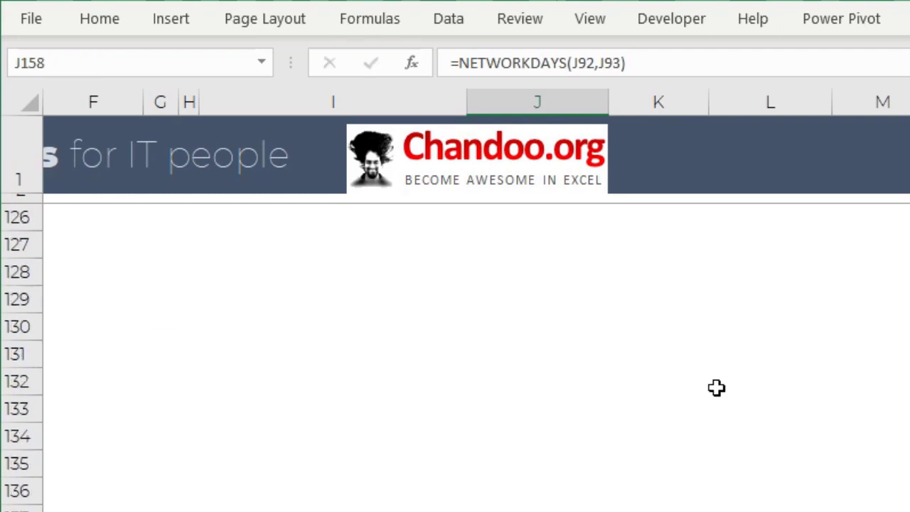
scroll(718, 391, up, 10)
scroll(737, 429, down, 3)
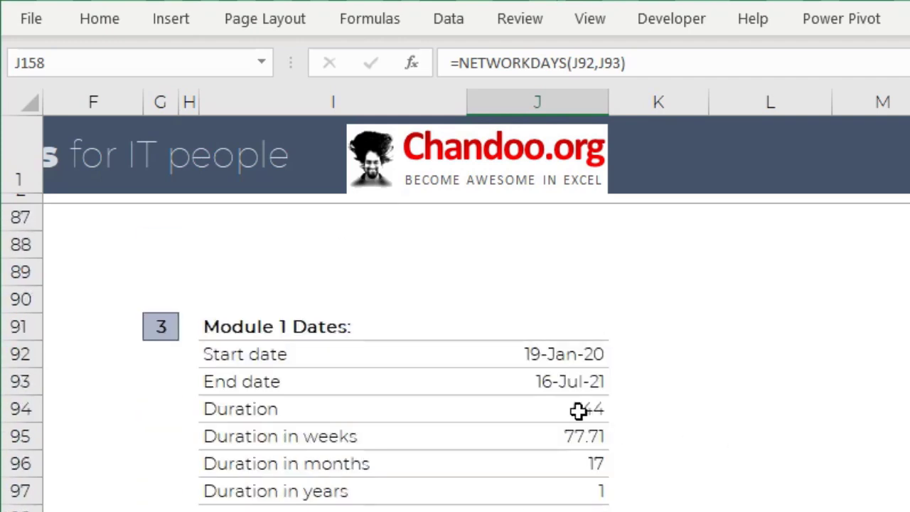
scroll(591, 487, down, 20)
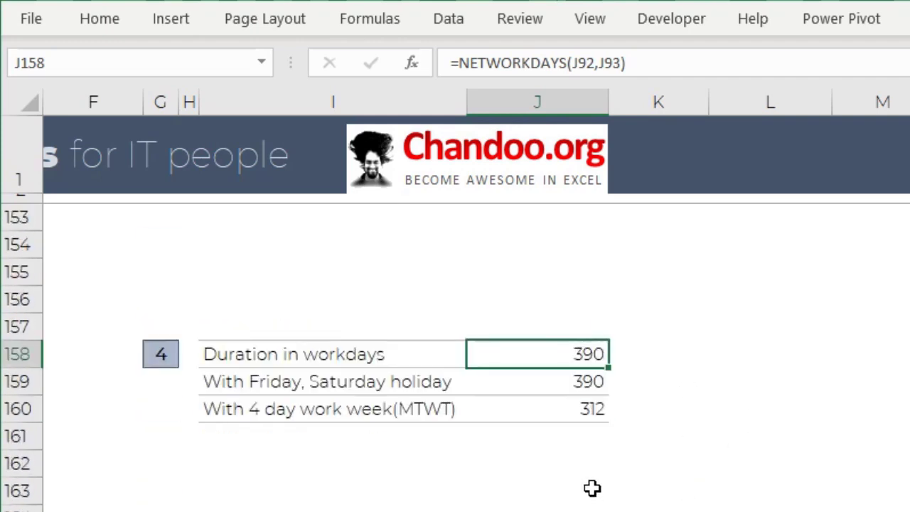
key(F2)
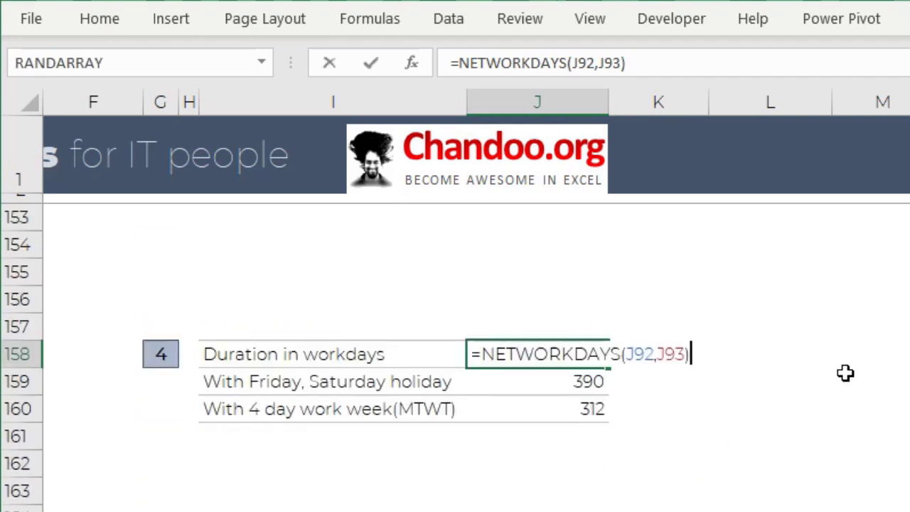
key(Escape)
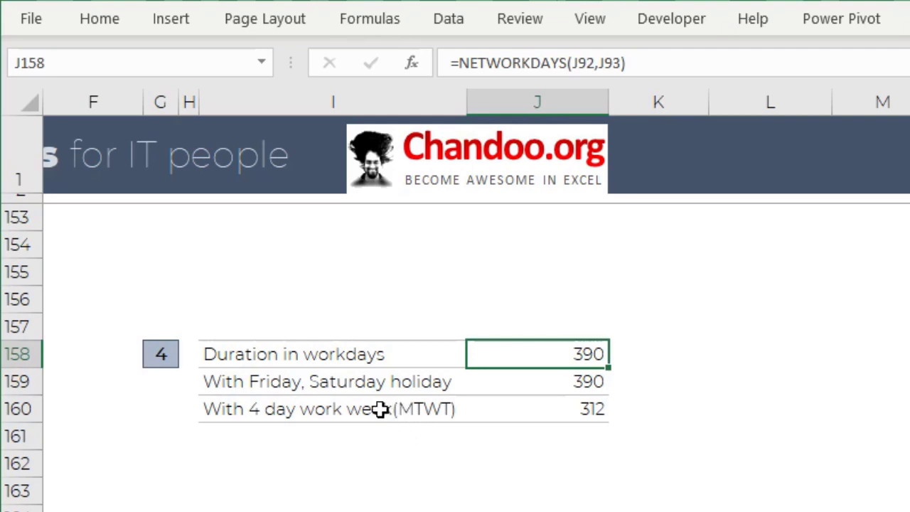
- Re-enter the weekend argument of the NETWORKDAYS.INTL formula in J159 as 7 (Friday, Saturday), reviewing the available weekend options
click(590, 387)
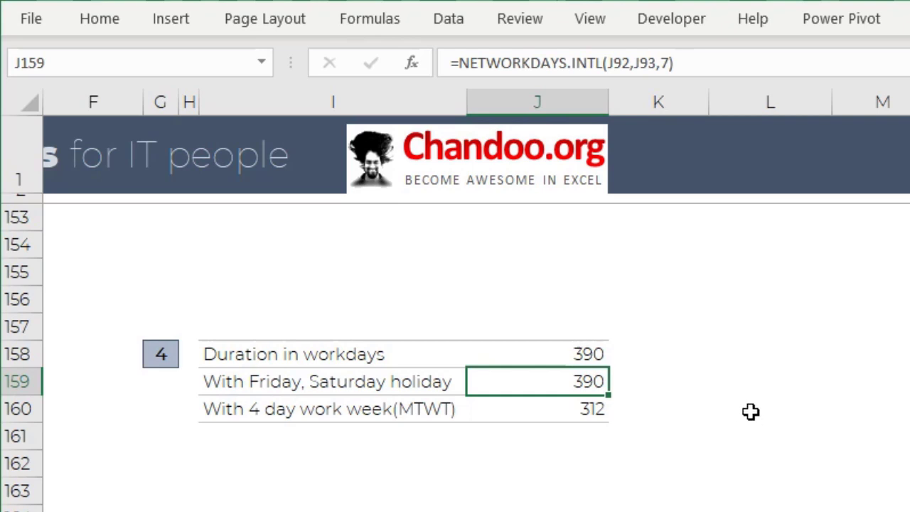
key(F2)
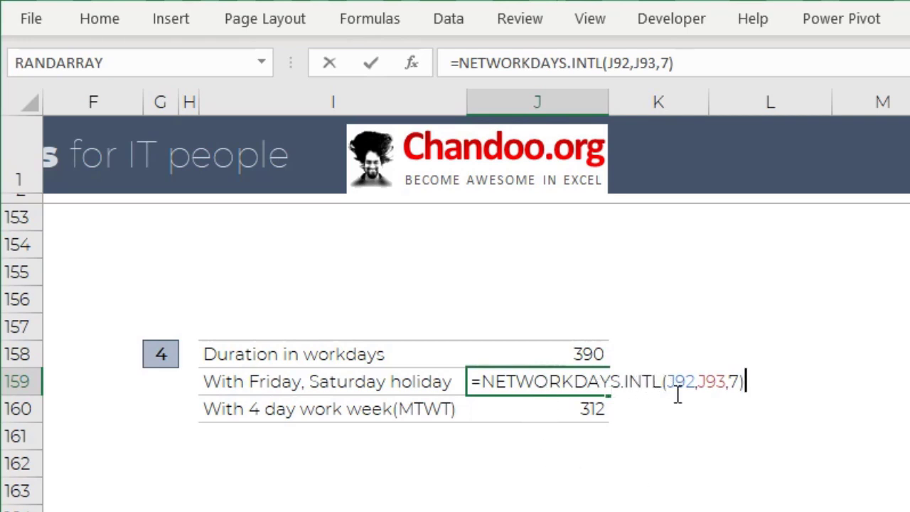
drag(725, 382, 760, 385)
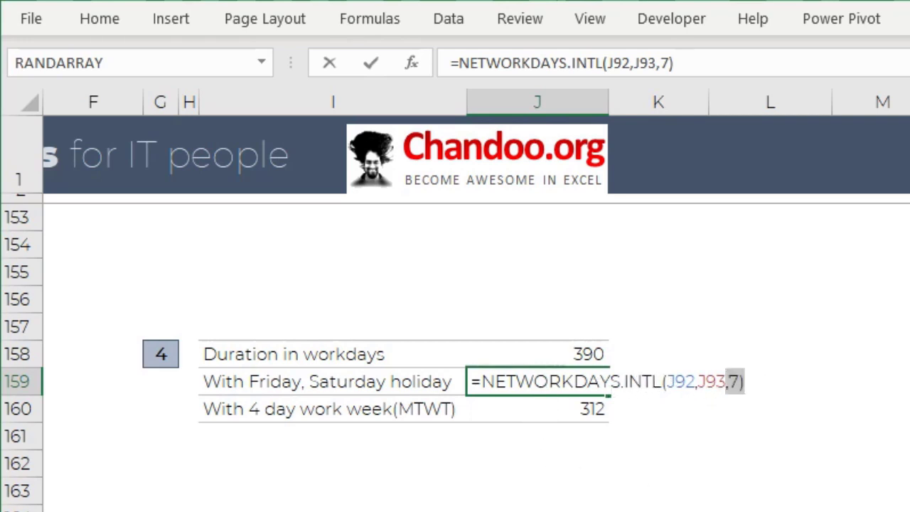
key(BackSpace)
text(,)
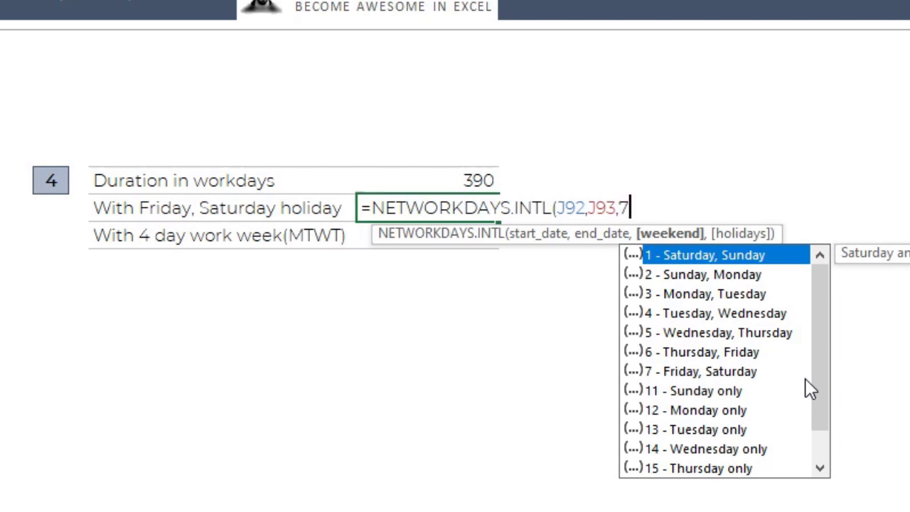
drag(818, 354, 819, 308)
key(Escape)
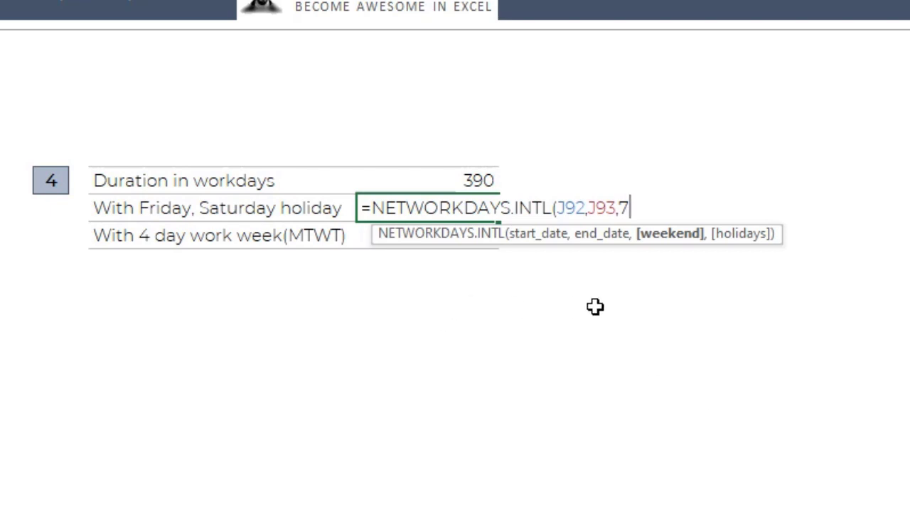
key(ctrl+Return)
- Examine the weekend pattern argument in the NETWORKDAYS.INTL formula for the 4 day work week in J160
click(455, 237)
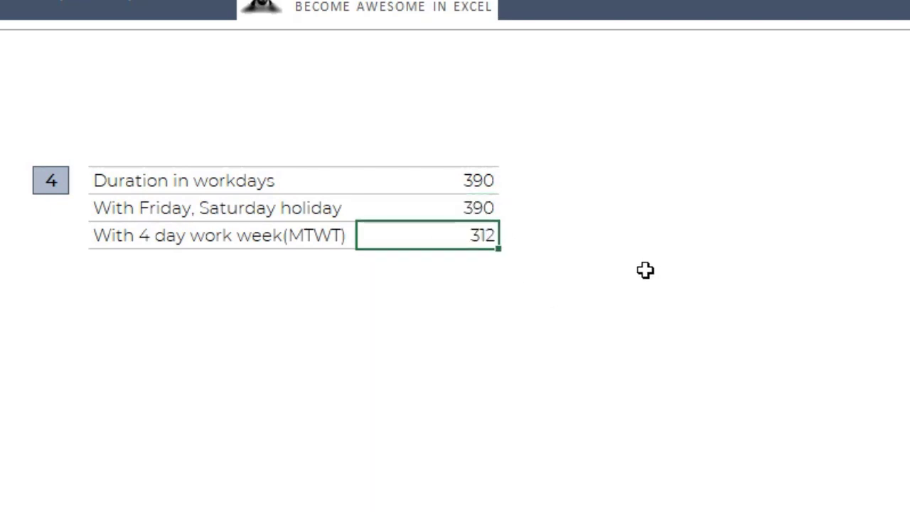
scroll(648, 270, down, 1)
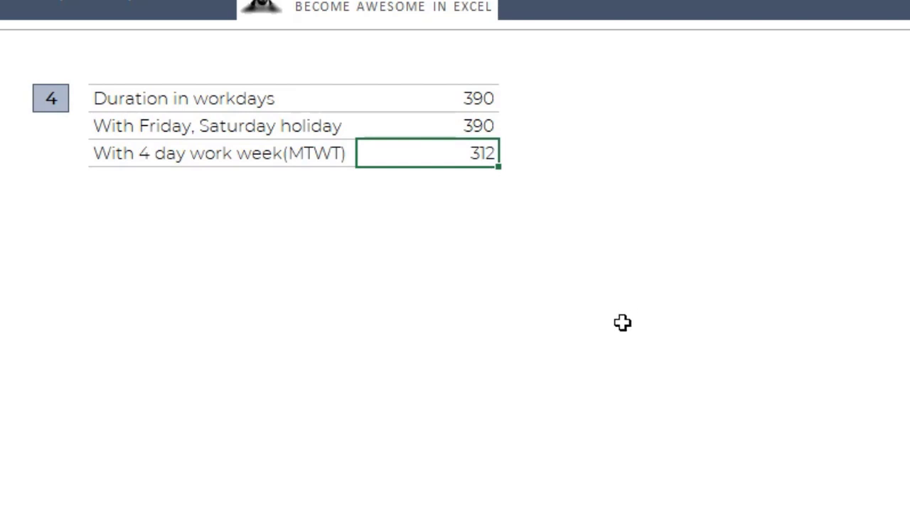
key(F2)
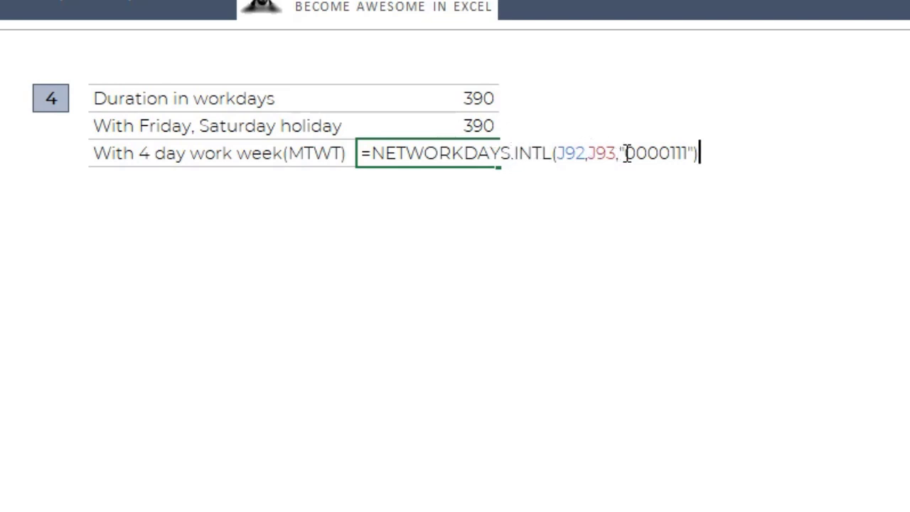
drag(624, 152, 691, 152)
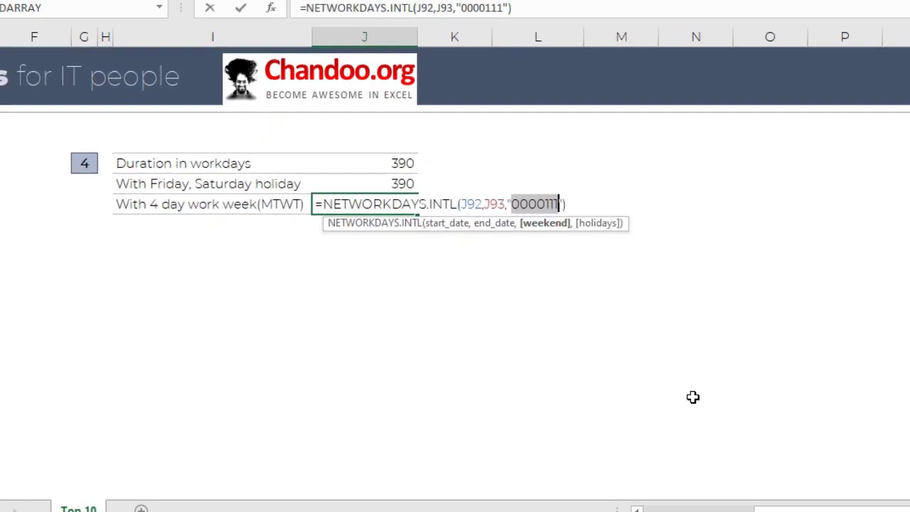
key(ctrl+Return)
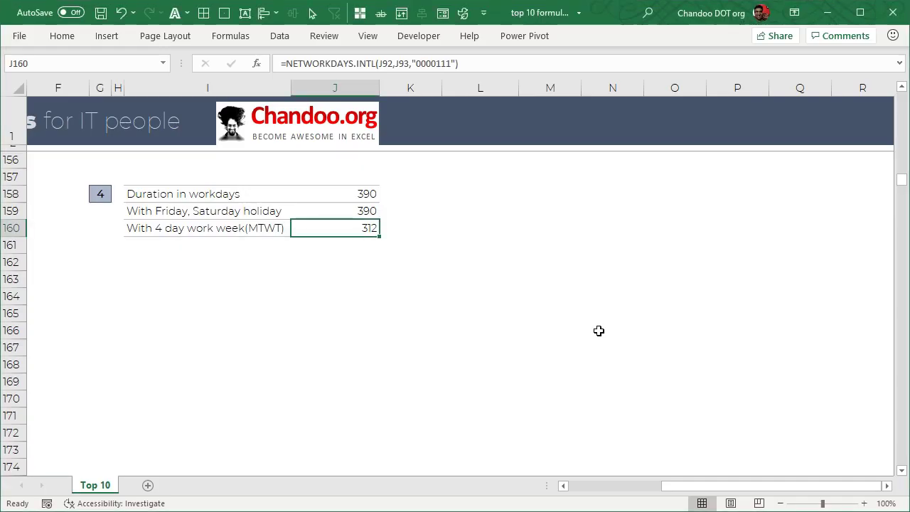
- Inspect the MIN formula for Least cases in a day in J226
scroll(431, 316, down, 15)
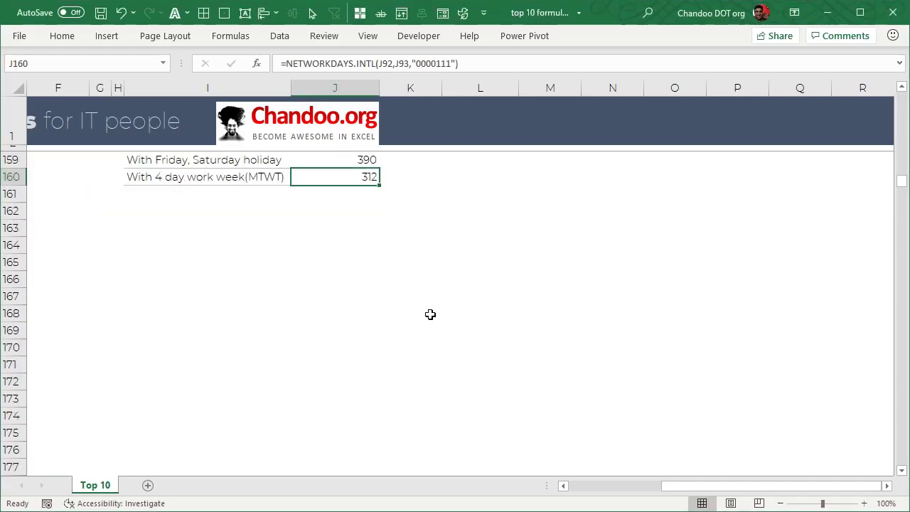
scroll(406, 318, down, 7)
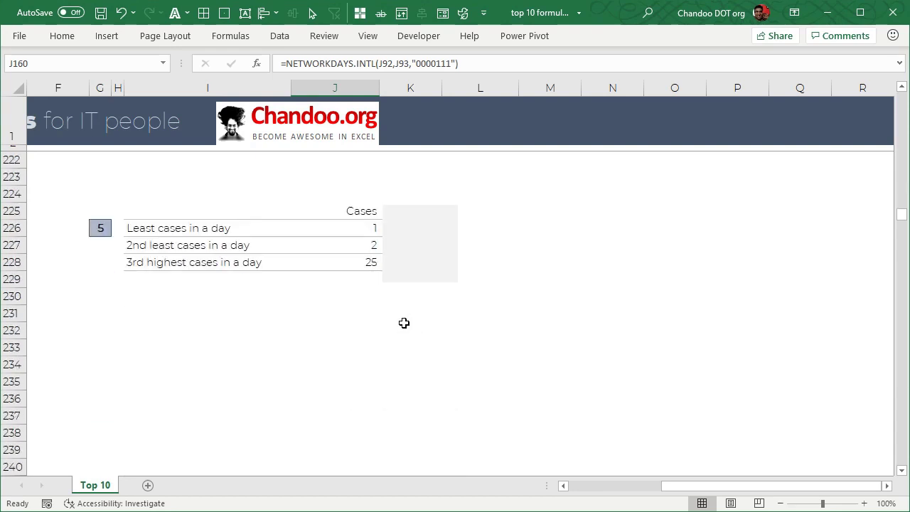
click(163, 230)
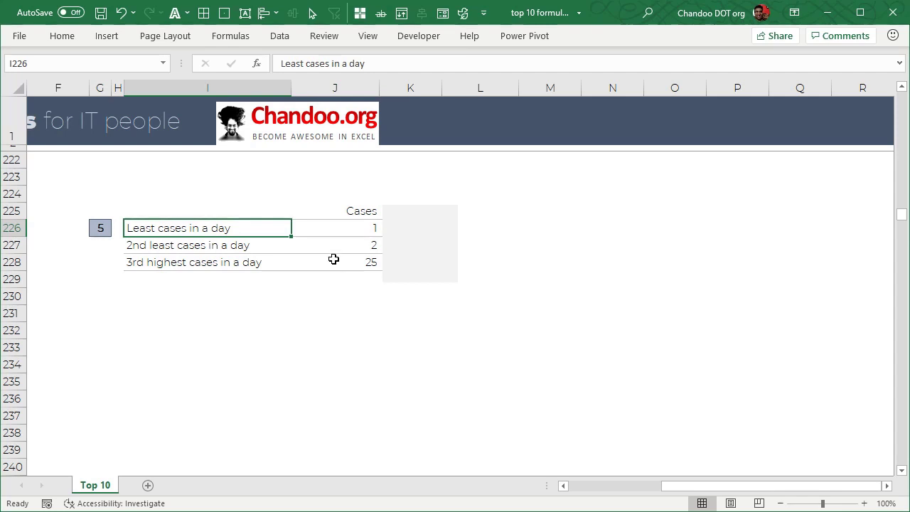
click(360, 228)
key(F2)
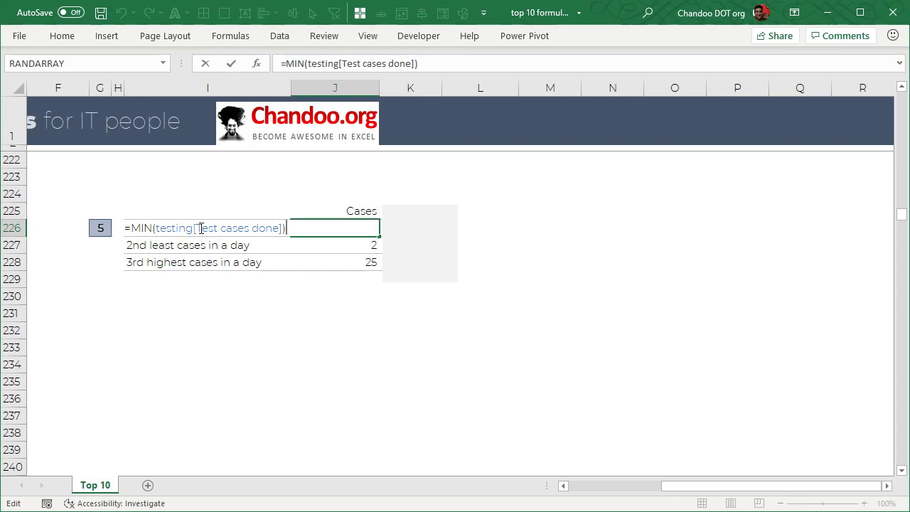
key(Escape)
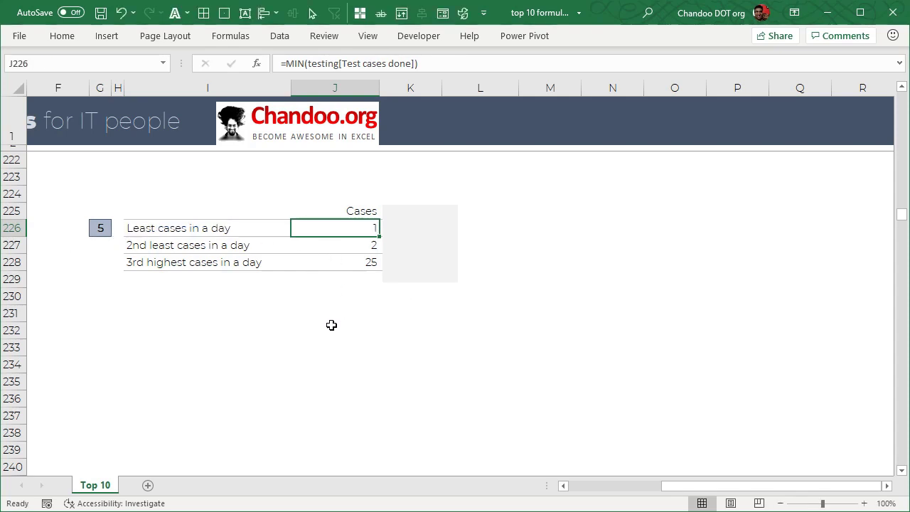
- Examine the SMALL formula for 2nd least cases in a day in J227, highlighting its k argument
click(352, 245)
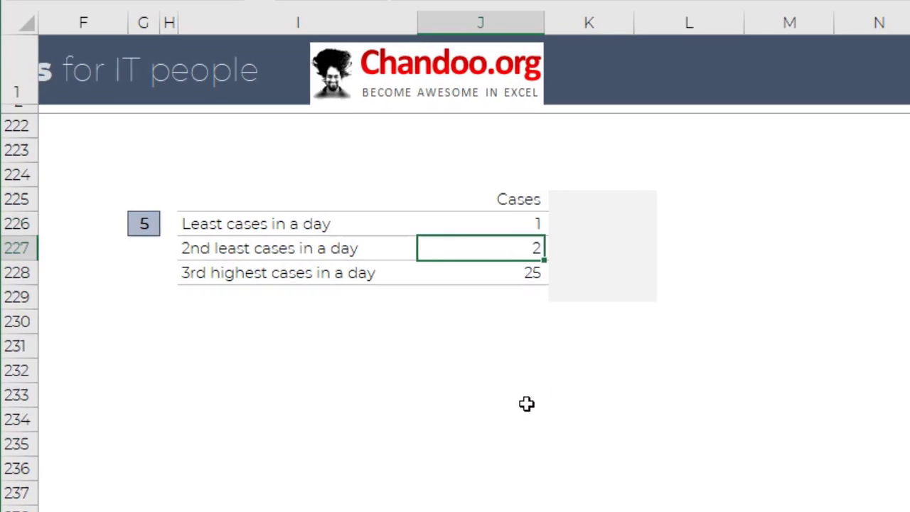
key(F2)
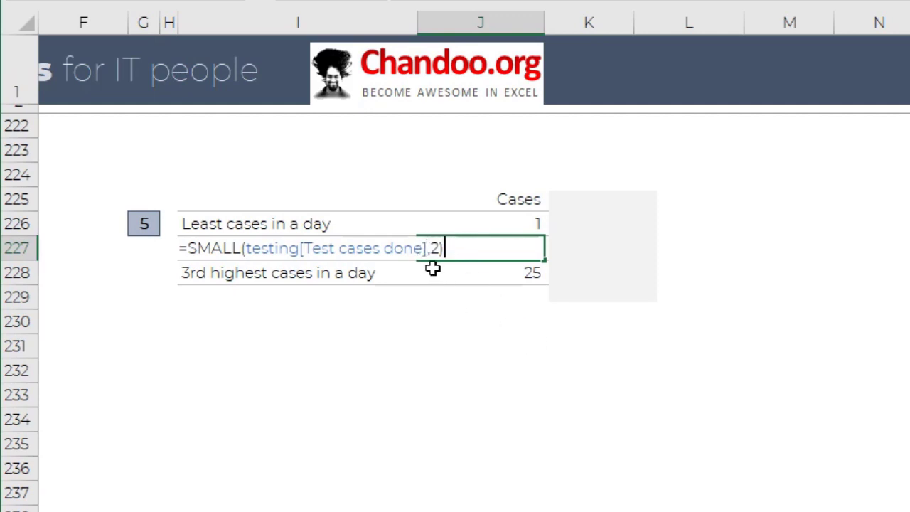
double_click(434, 247)
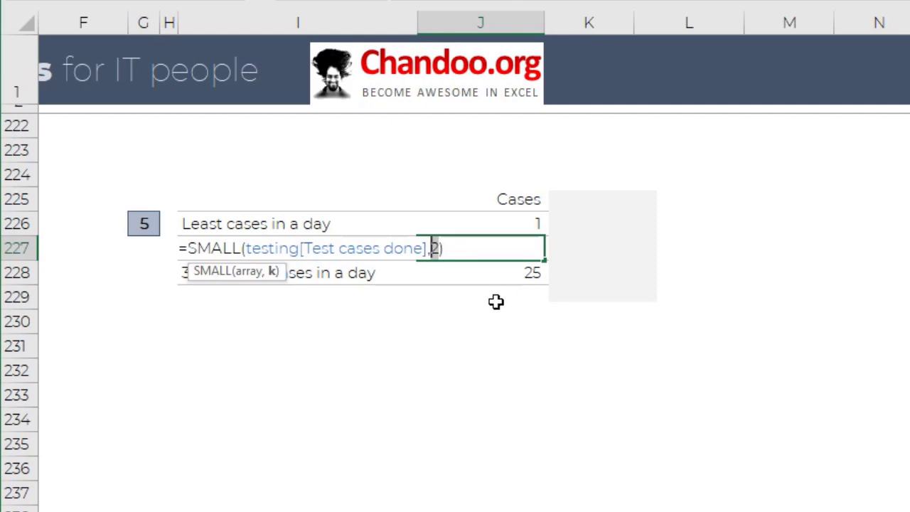
key(ctrl+Return)
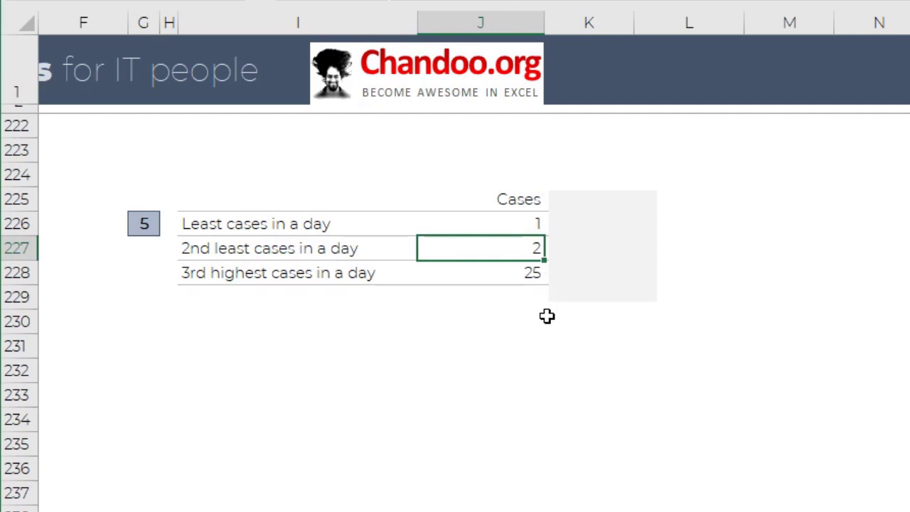
- Inspect the LARGE formula for 3rd highest cases in a day in J228
click(535, 273)
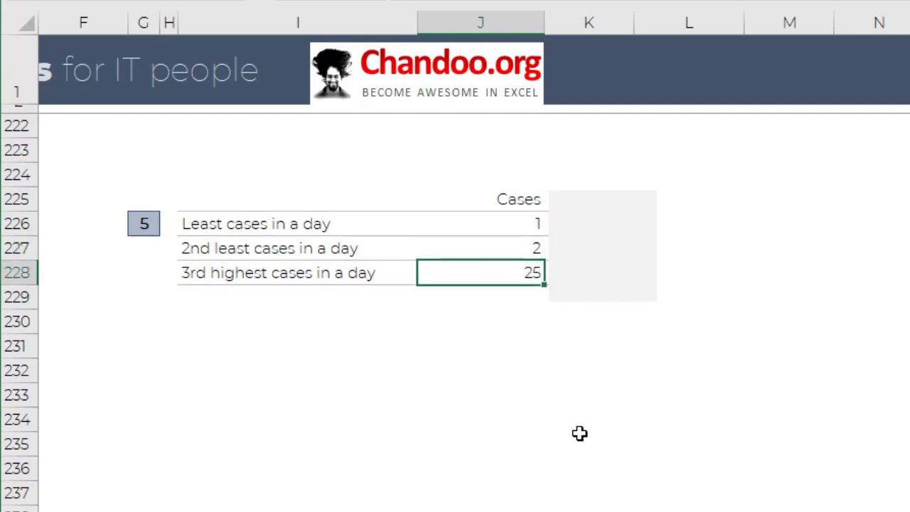
key(F2)
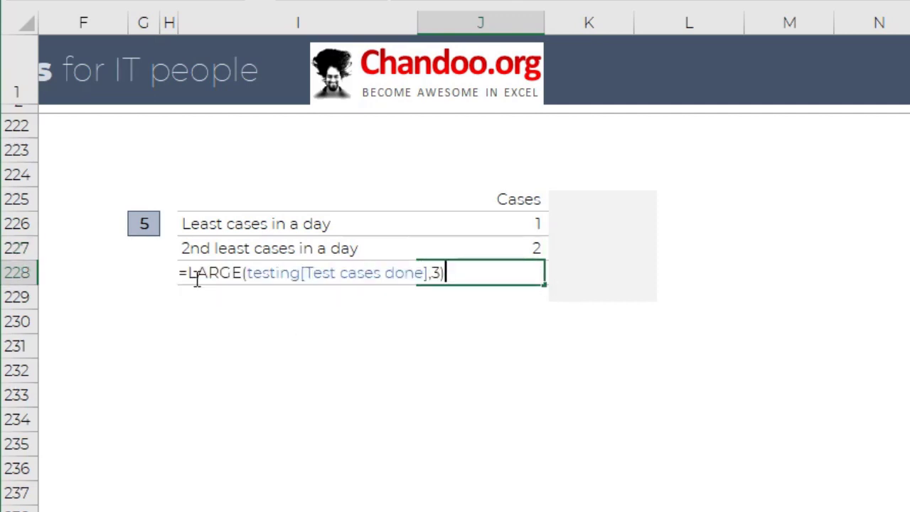
key(Escape)
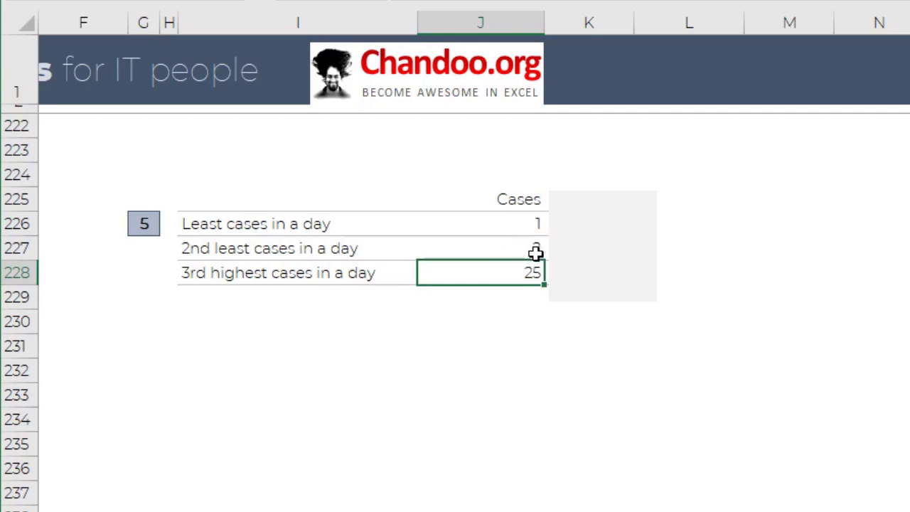
- Move the grey cover box off the Date column and inspect the XLOOKUP formula in K226
click(658, 370)
click(521, 226)
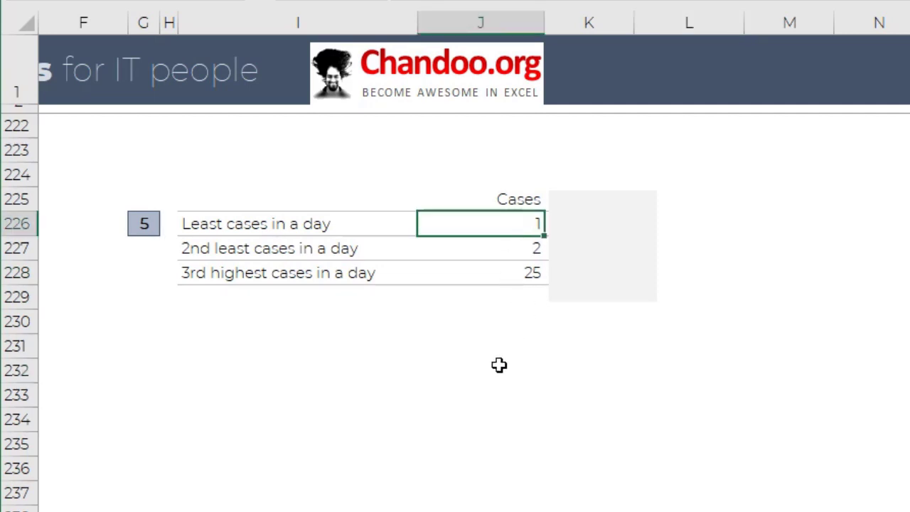
drag(593, 251, 865, 317)
click(611, 226)
key(F2)
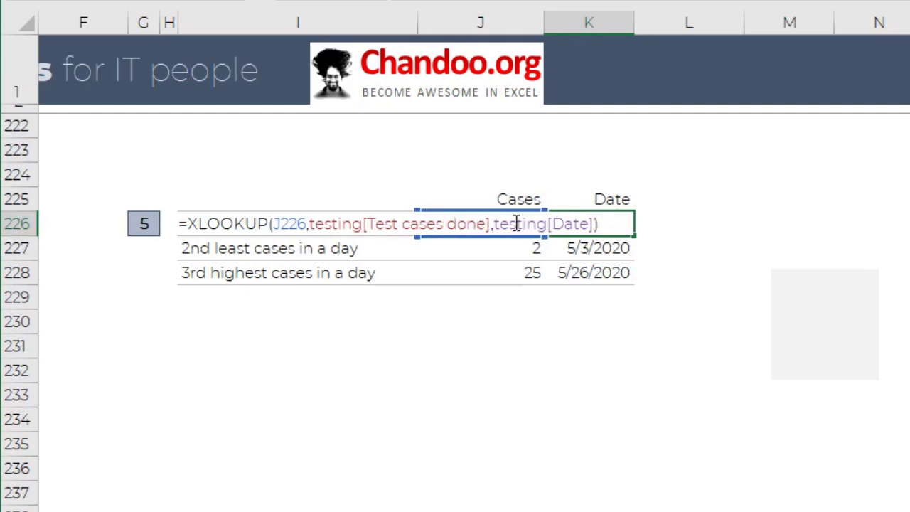
key(ctrl+Return)
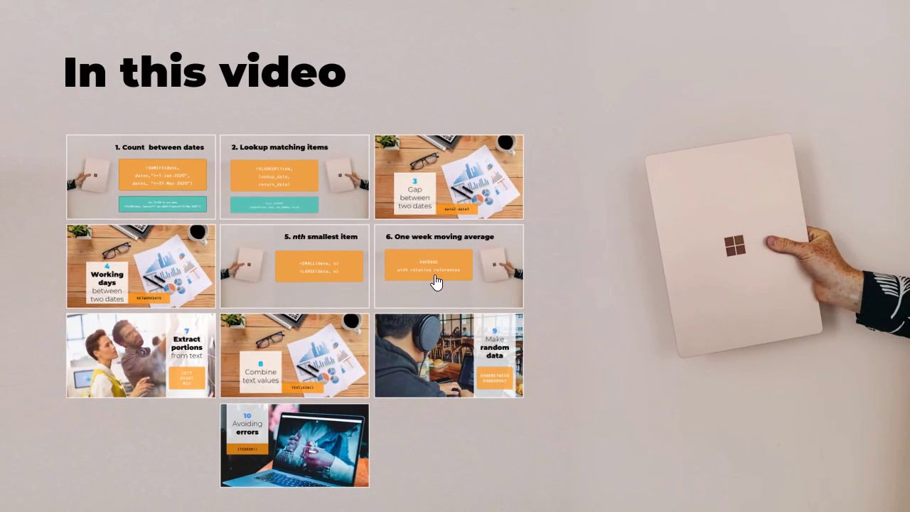
- Show the One week moving average slide, and inspect the workbook's AVERAGE formula for 5/7/2020 in J302
click(434, 277)
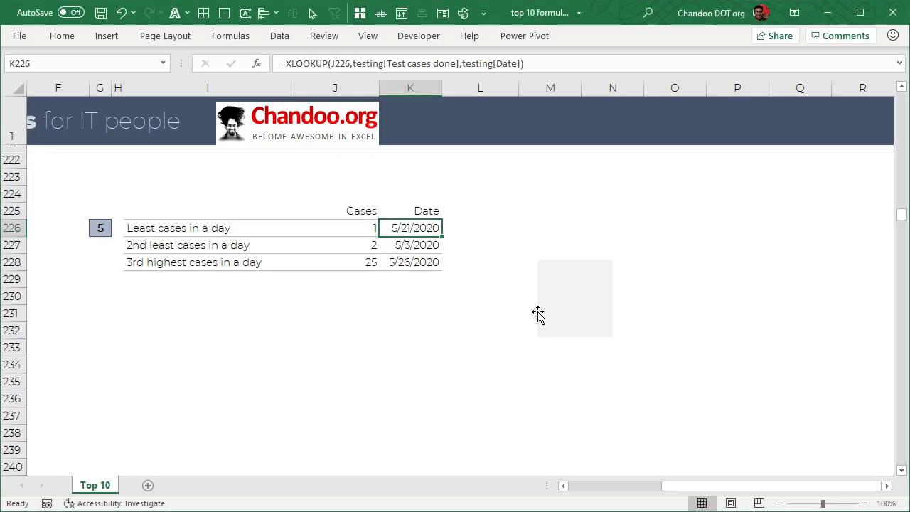
scroll(405, 348, down, 14)
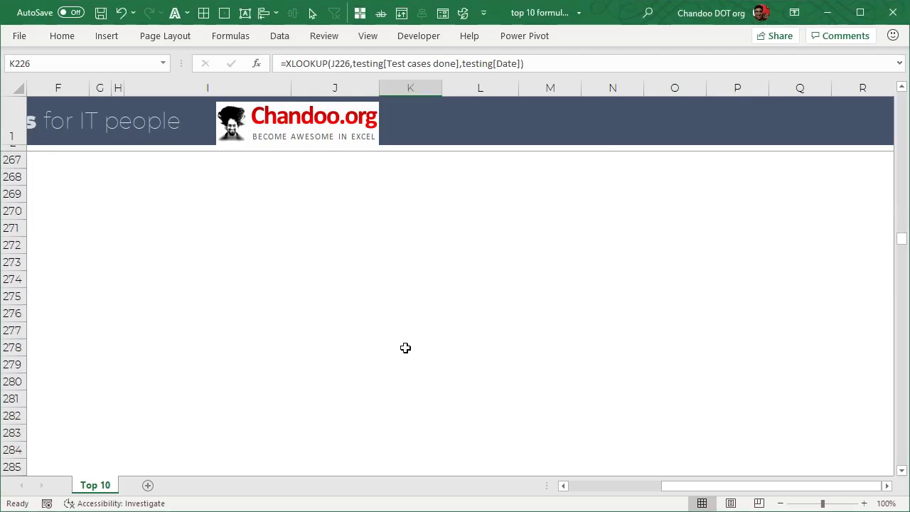
scroll(402, 347, down, 12)
scroll(360, 297, up, 1)
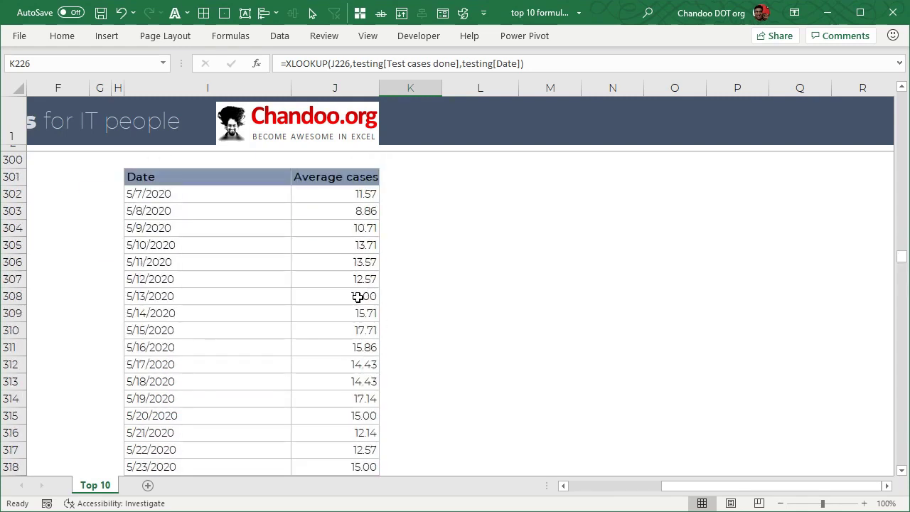
click(164, 192)
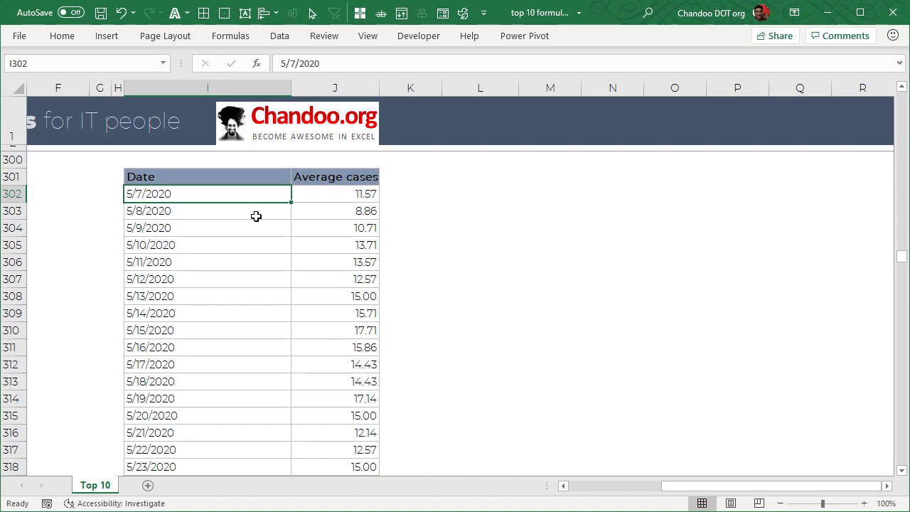
click(354, 198)
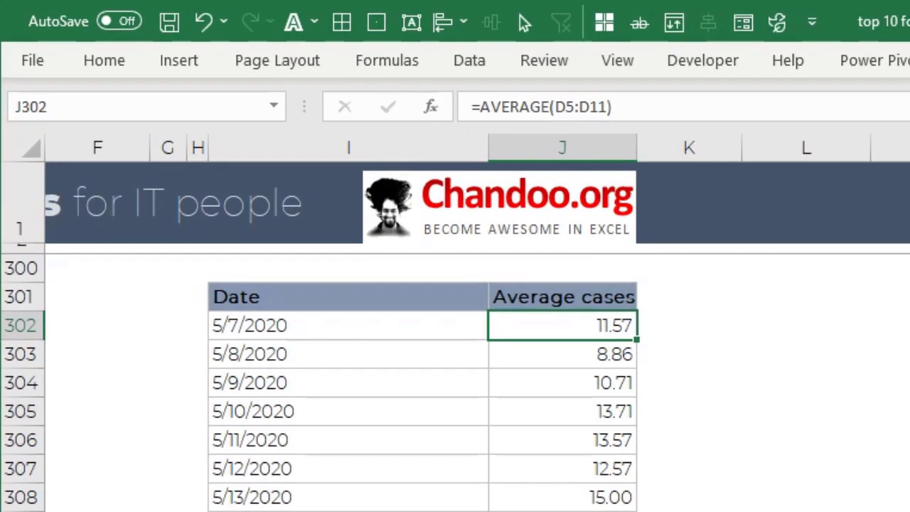
key(F2)
key(Escape)
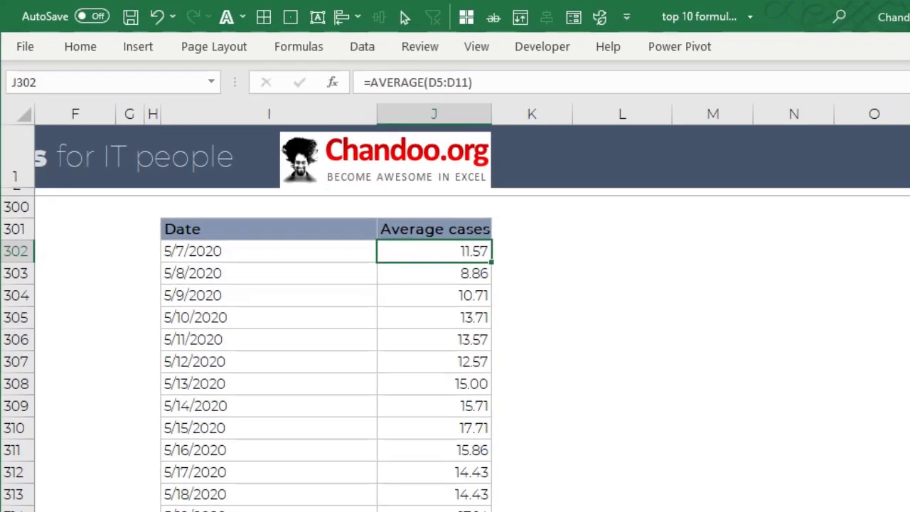
- Examine the seven-day averaging windows in Test cases done by selecting D5:D11 and D6:D12 in turn
drag(701, 490, 480, 502)
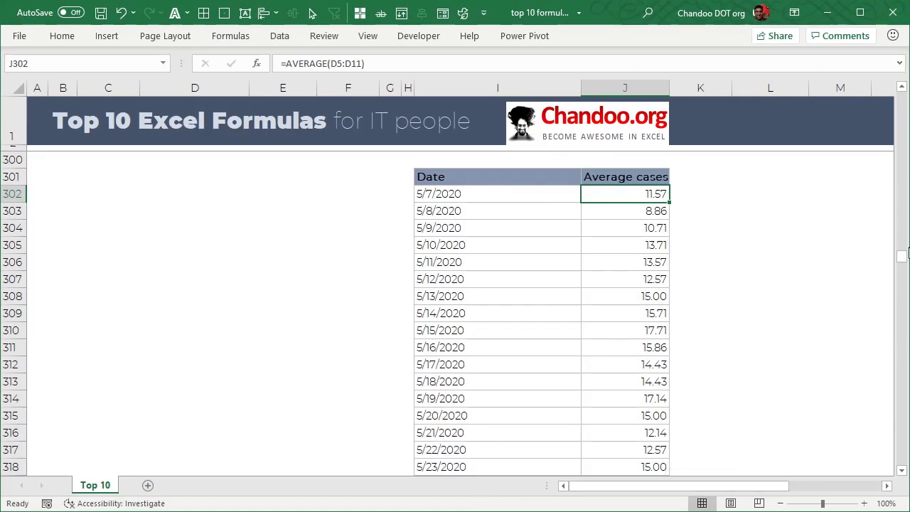
drag(902, 260, 902, 96)
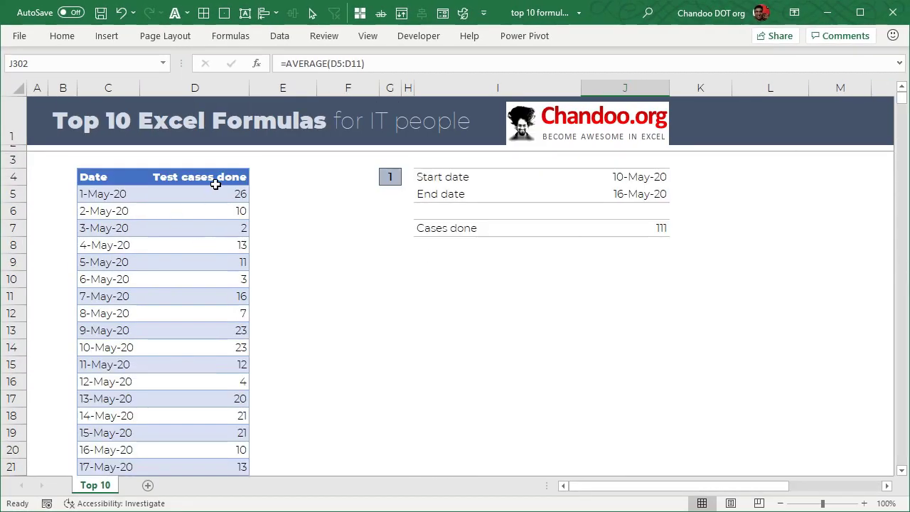
click(214, 180)
click(218, 194)
drag(219, 192, 204, 294)
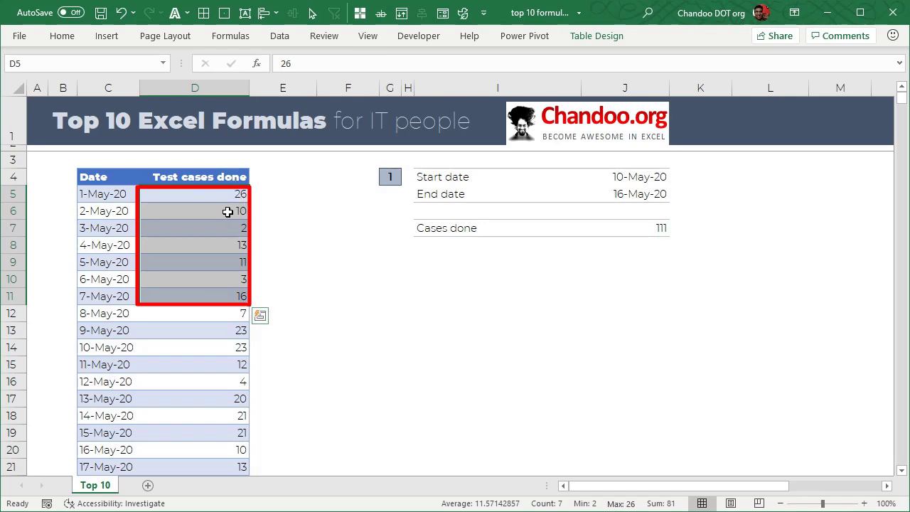
drag(238, 211, 236, 311)
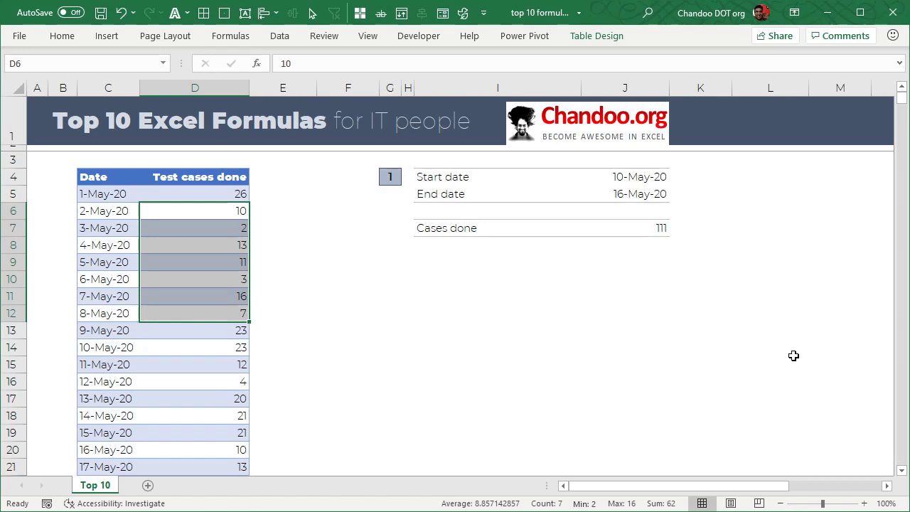
click(273, 177)
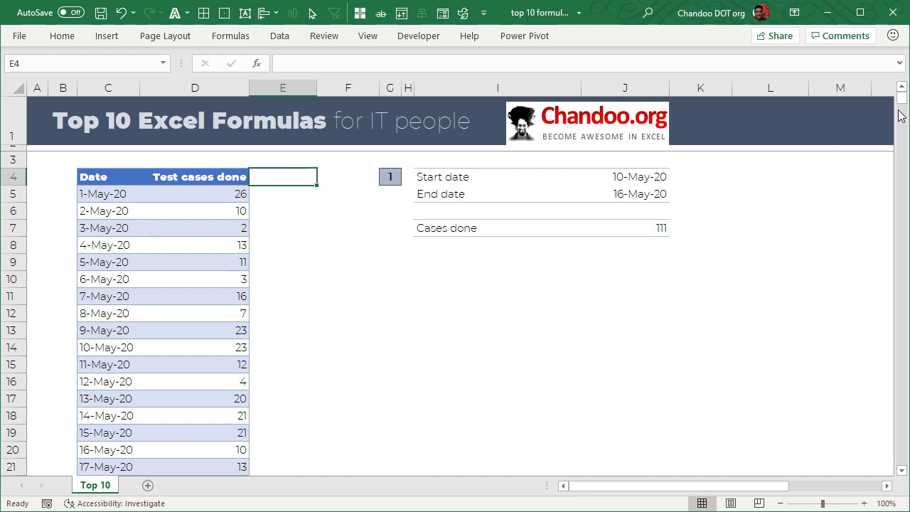
scroll(754, 313, down, 8)
scroll(749, 317, up, 4)
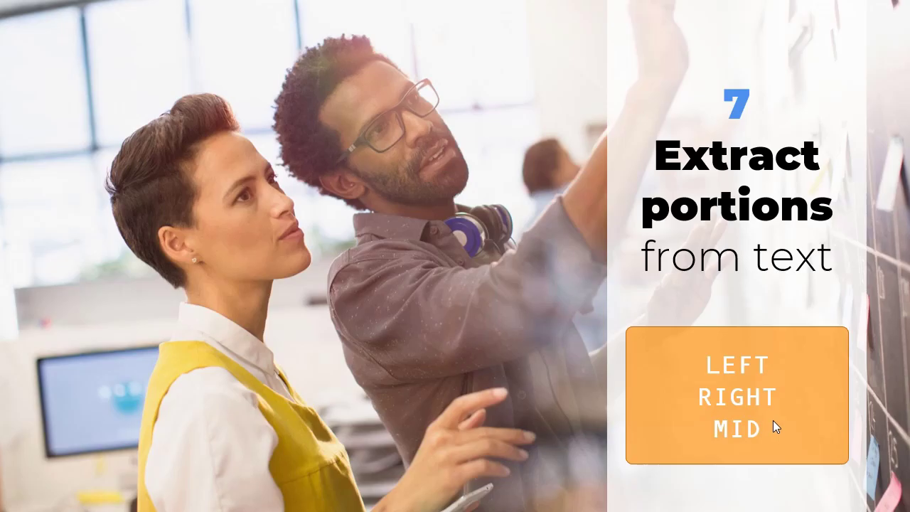
- Switch to Excel and review the email list and the First name, Last name and Domain headings under Extract portions from text
key(alt+Tab)
scroll(427, 286, down, 20)
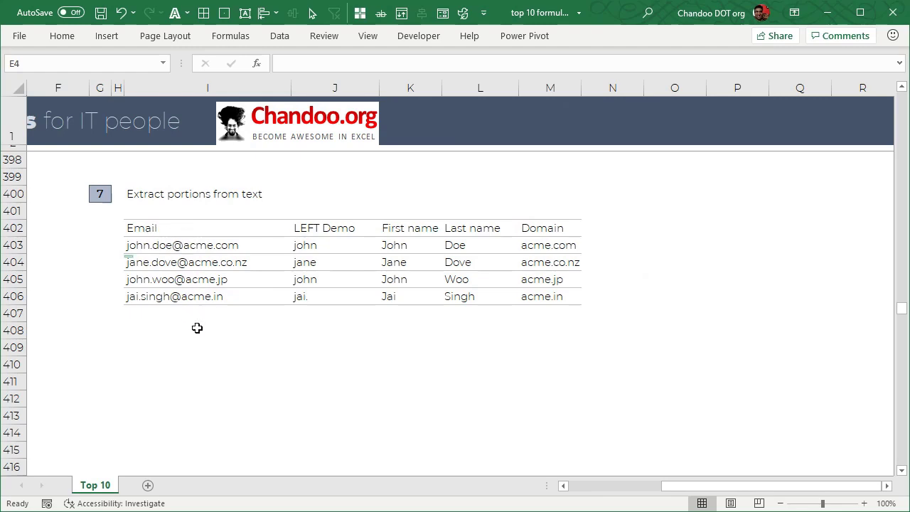
drag(204, 246, 206, 308)
click(335, 347)
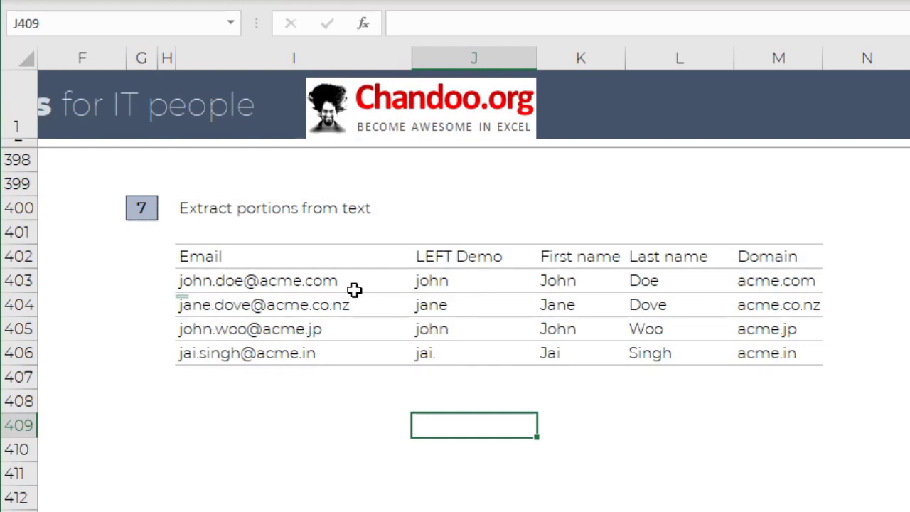
click(605, 260)
click(692, 258)
click(766, 259)
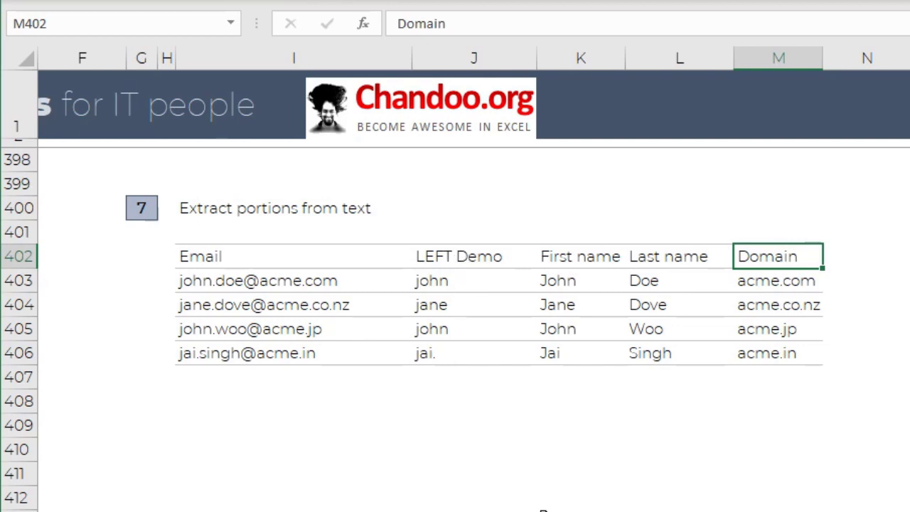
- Inspect the text and character-count arguments of the LEFT formula in J403
click(487, 276)
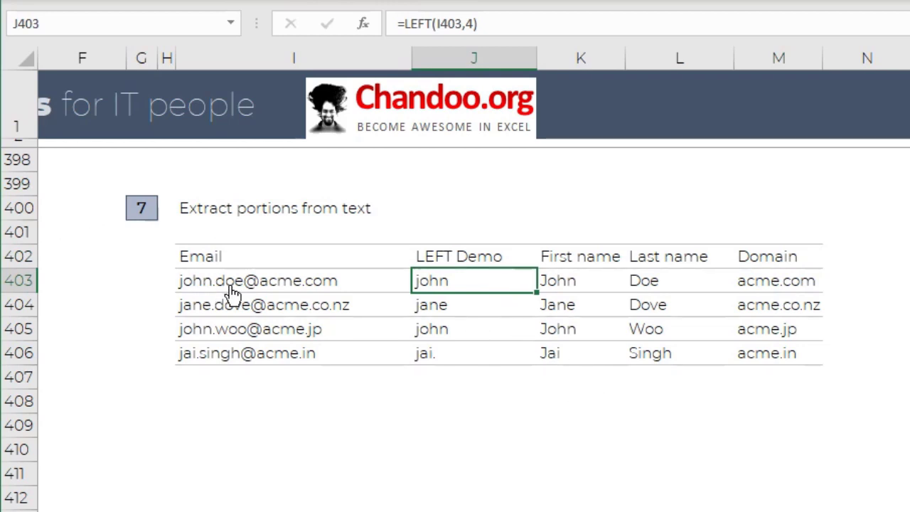
key(F2)
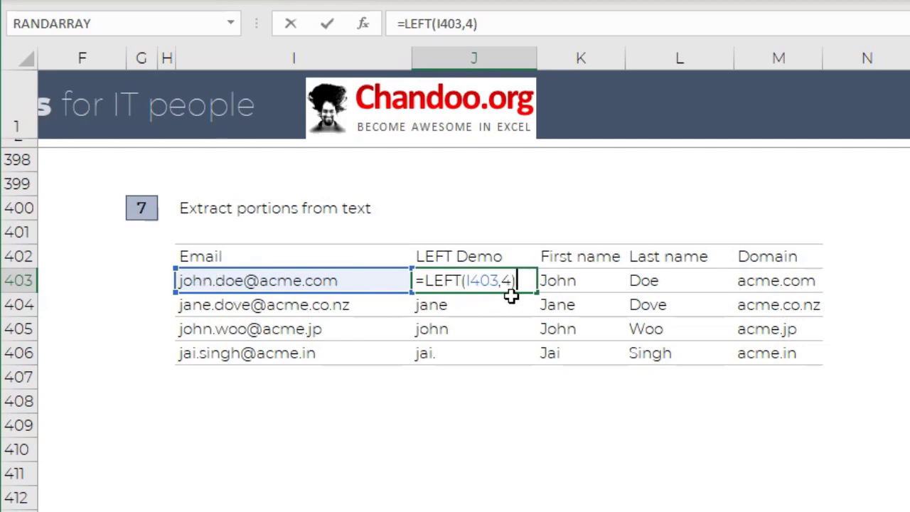
key(Escape)
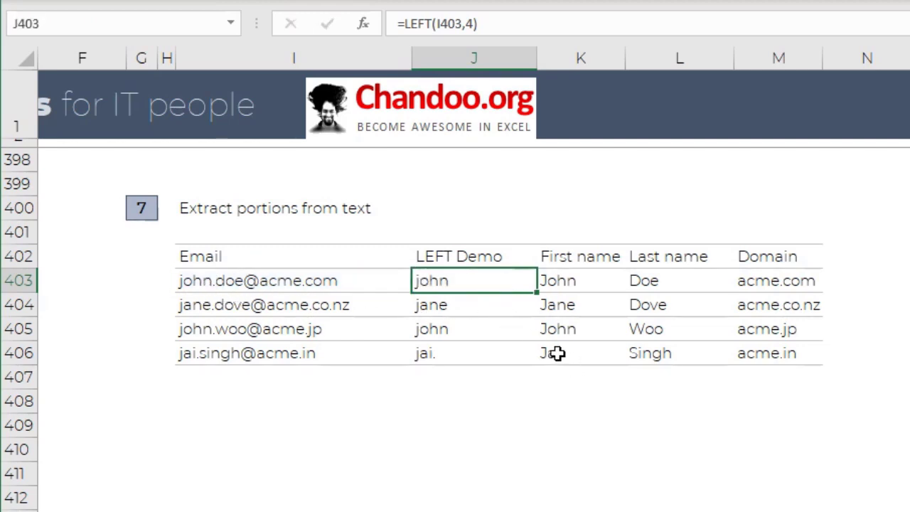
- Change the LEFT formula in J403 to extract 2 characters from I403
key(F2)
key(BackSpace)
key(BackSpace)
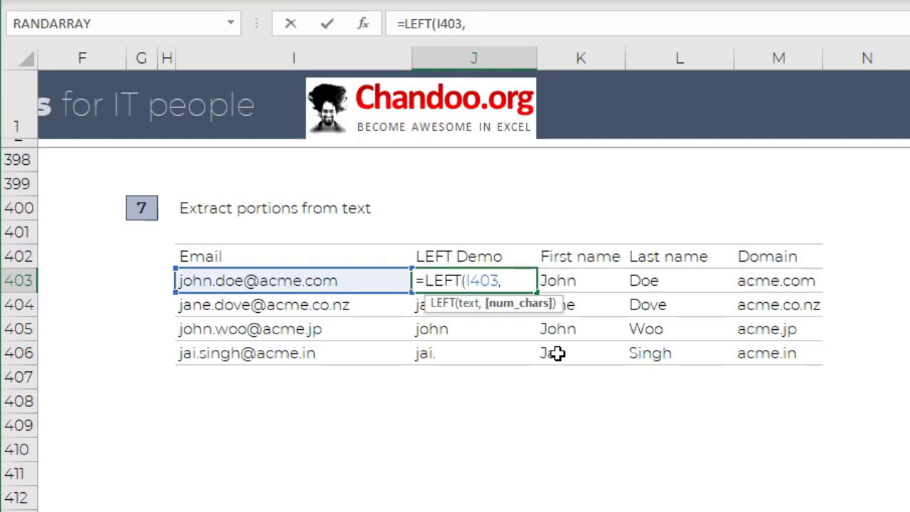
text(2)
key(ctrl+Return)
key(Down)
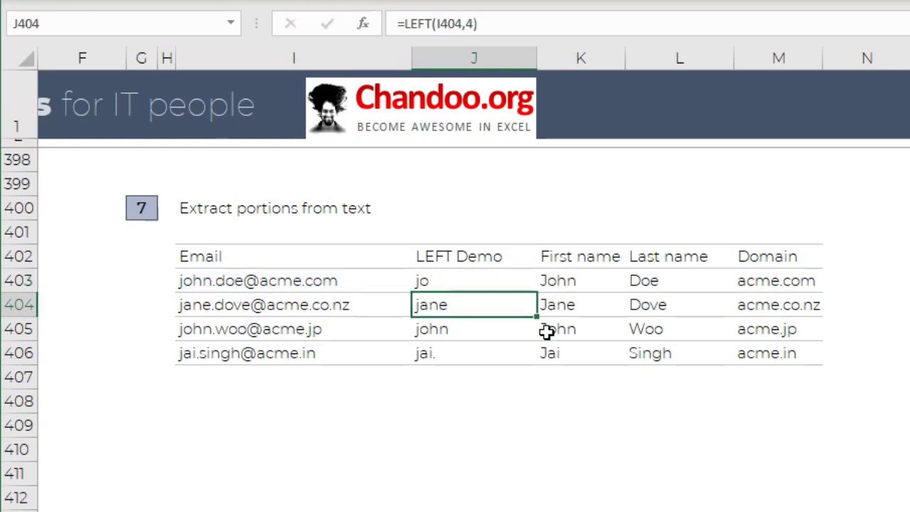
- Try replacing LEFT with RIGHT in the J403 formula, and undo the replacement
click(511, 276)
key(F2)
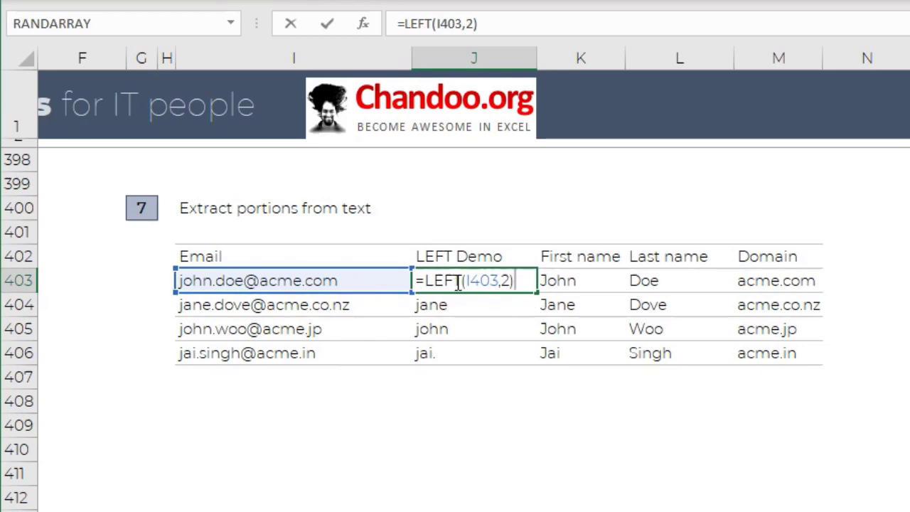
drag(424, 281, 464, 281)
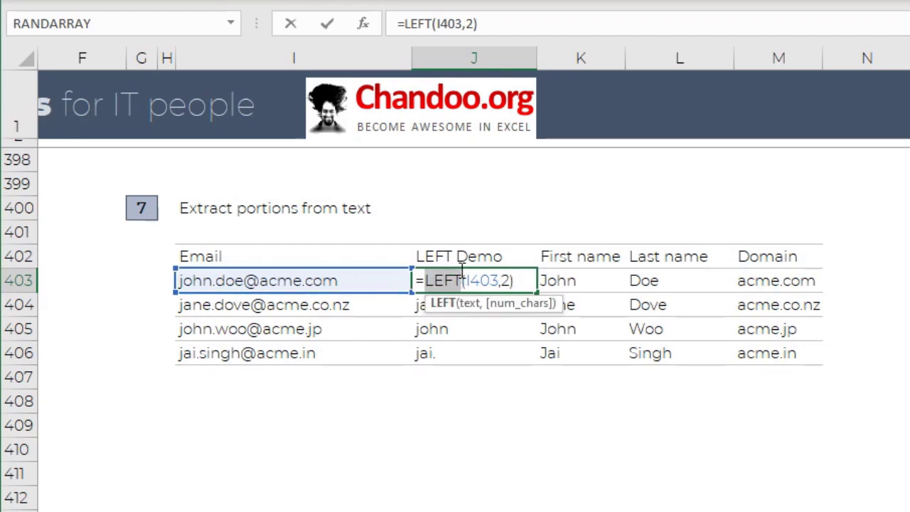
text(right)
key(Return)
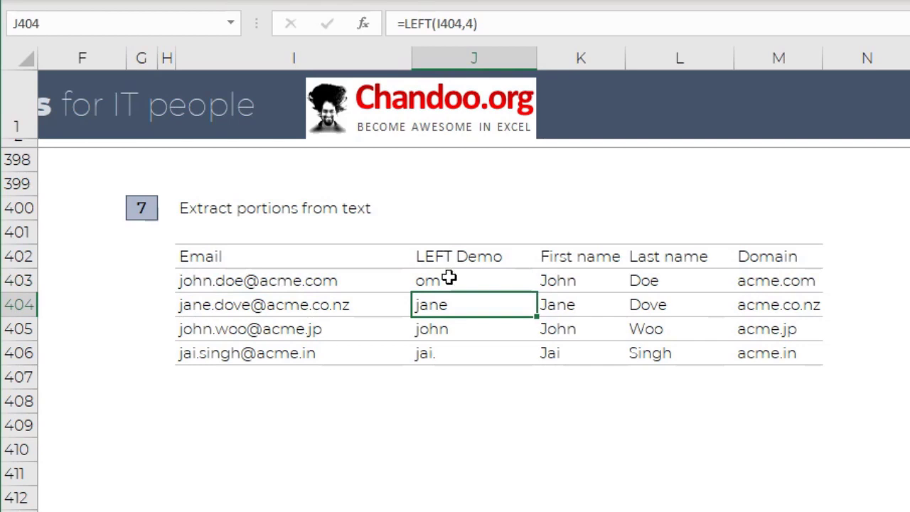
key(ctrl+z)
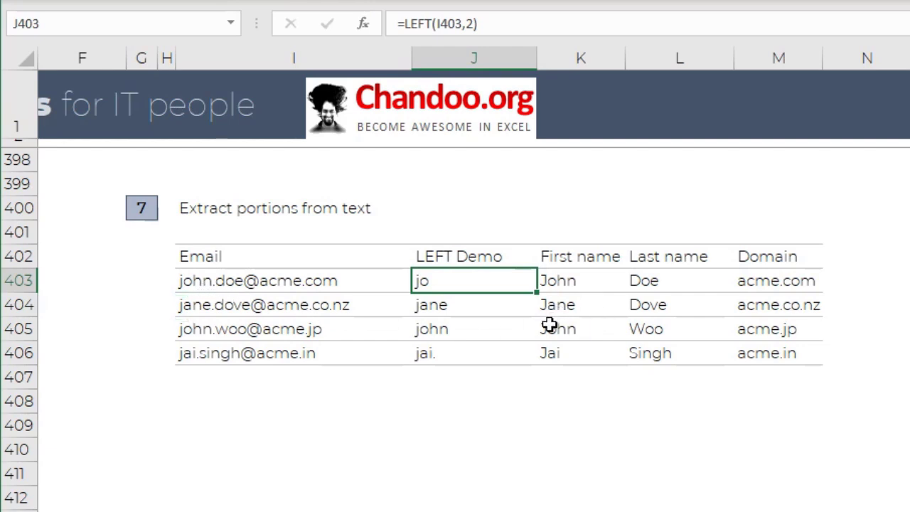
- Enter =FIND(".",I406) in I408 to locate the dot in the last email of the list
click(335, 403)
text(=)
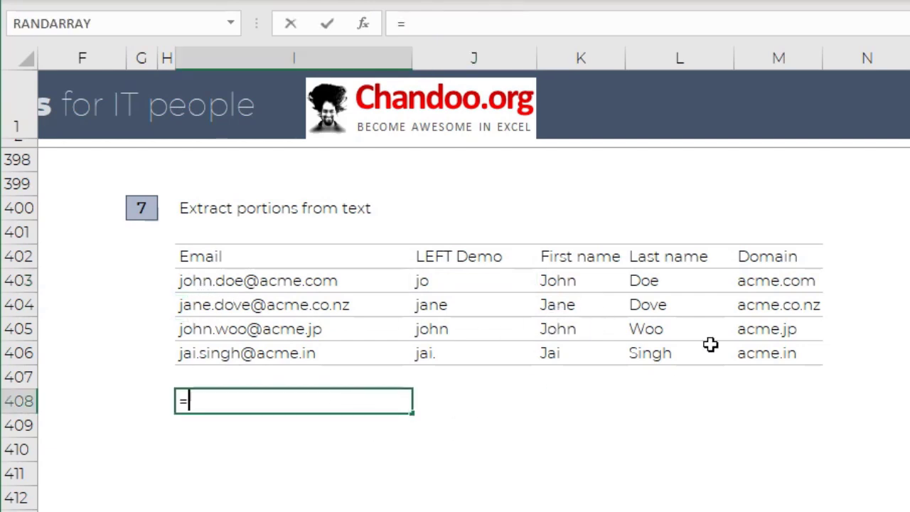
text(find)
key(Tab)
text(".")
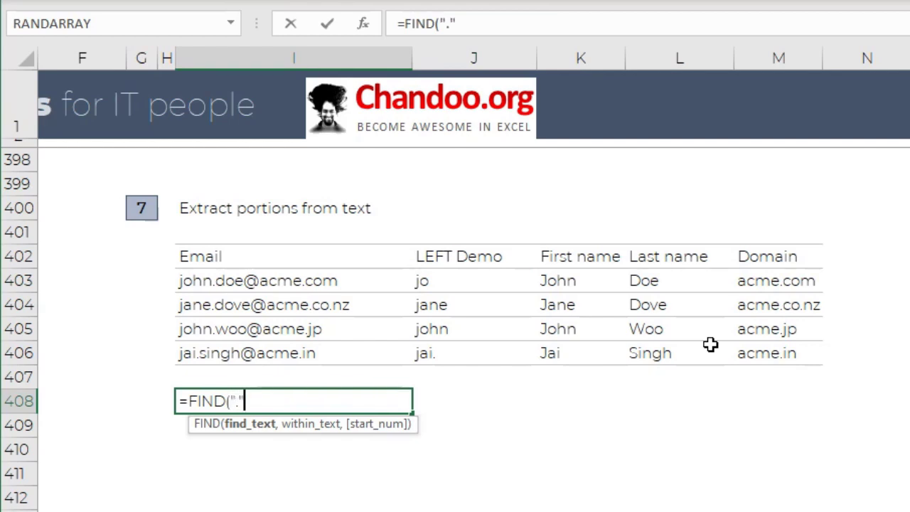
text(,)
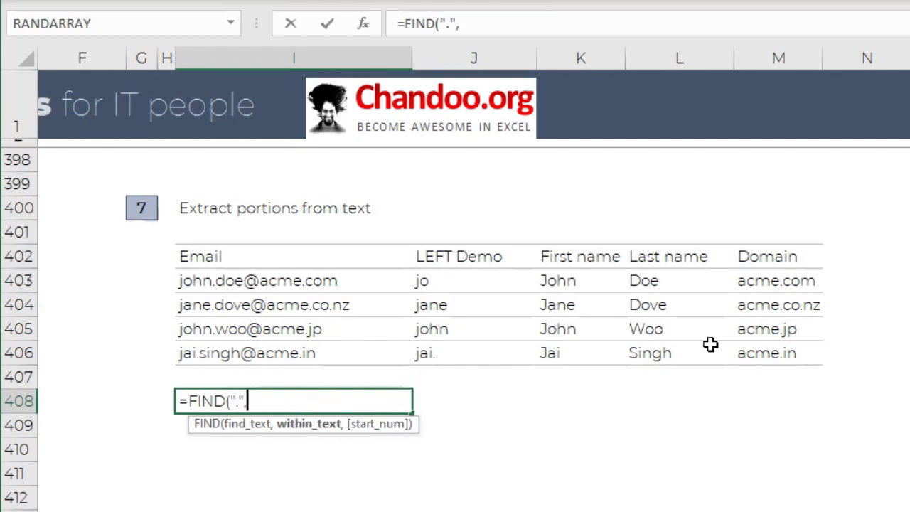
click(197, 354)
text())
key(Return)
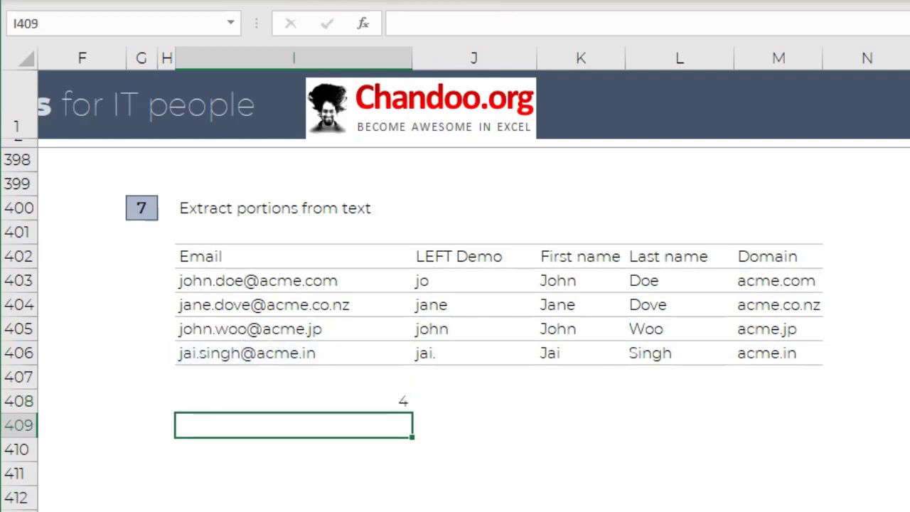
- Inspect the FIND formula in I408 and clear the cell
click(388, 407)
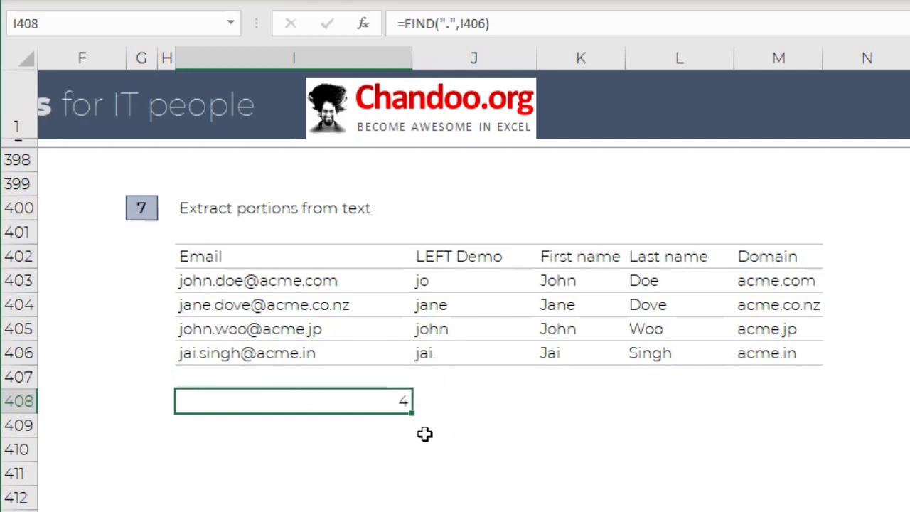
key(F2)
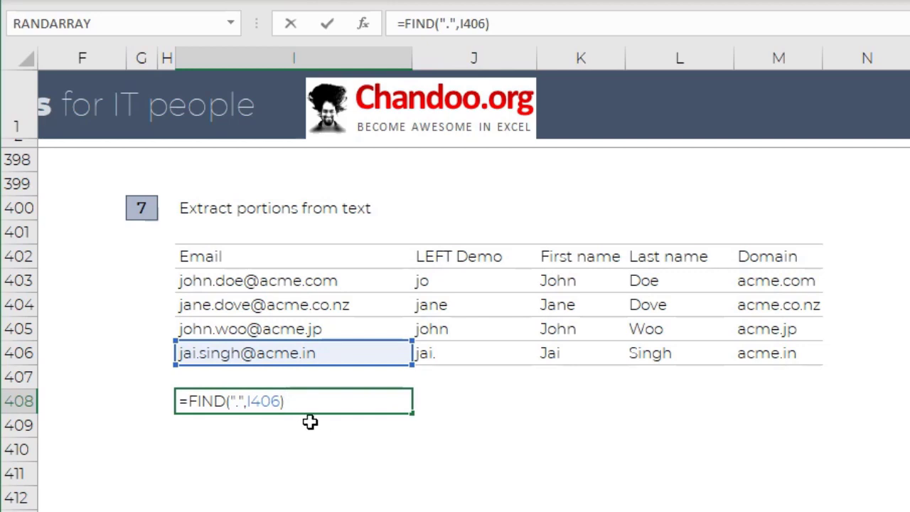
key(Escape)
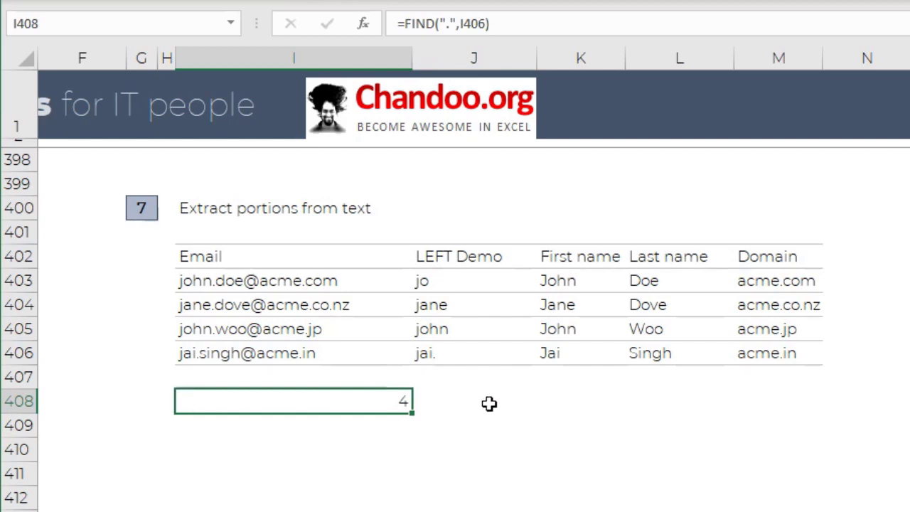
key(Delete)
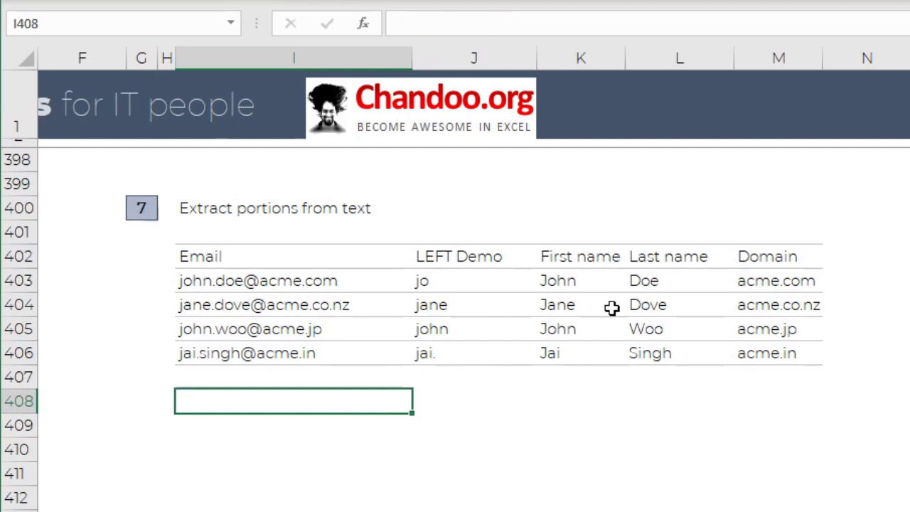
- Examine the formula in K403 that extracts the first name from the email in I403
click(579, 279)
key(F2)
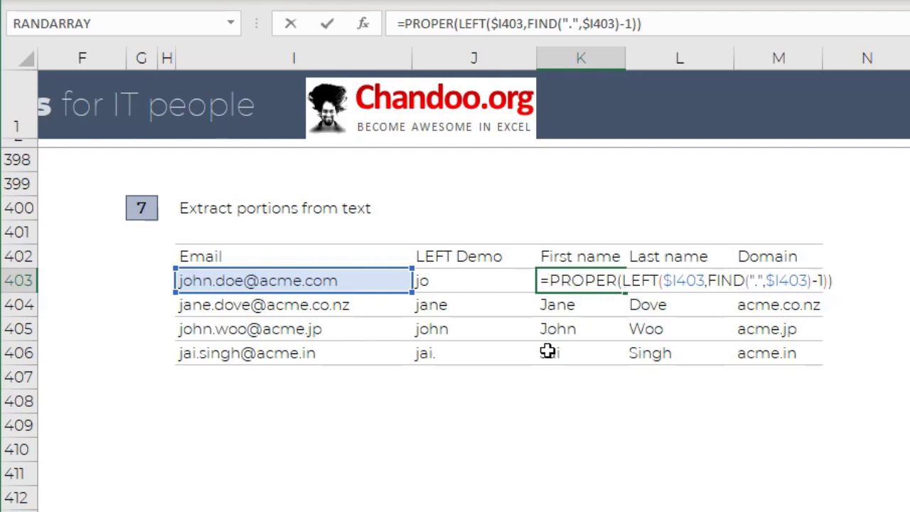
key(ctrl+Return)
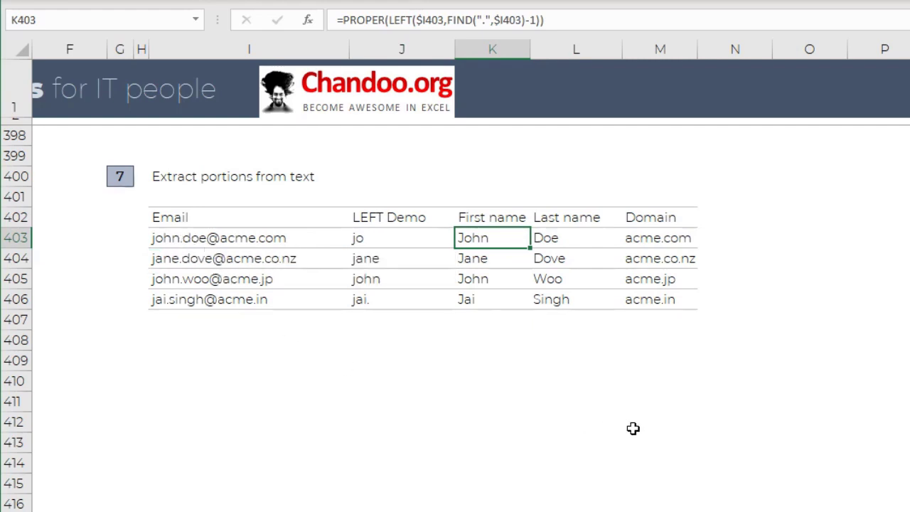
key(F2)
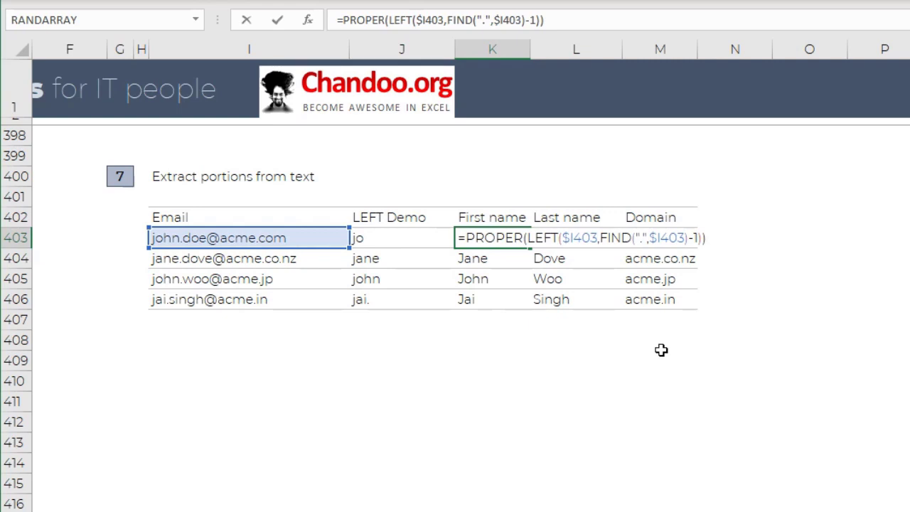
key(Escape)
- Examine the last name formula in L403 and the domain formula in M403
click(588, 237)
key(F2)
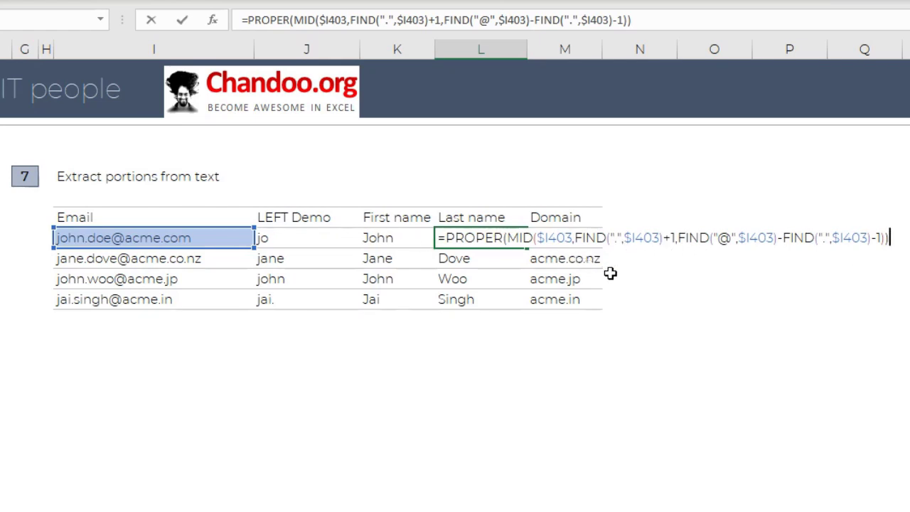
key(Escape)
click(586, 239)
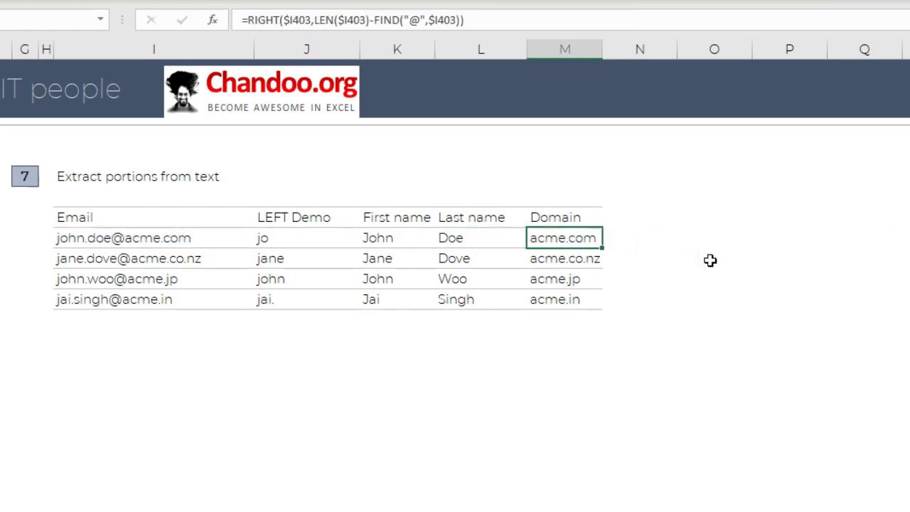
key(F2)
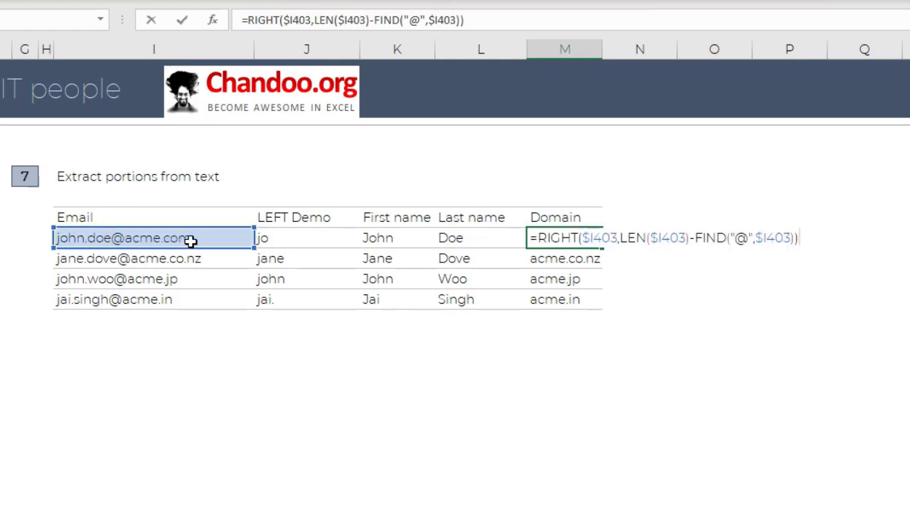
key(Escape)
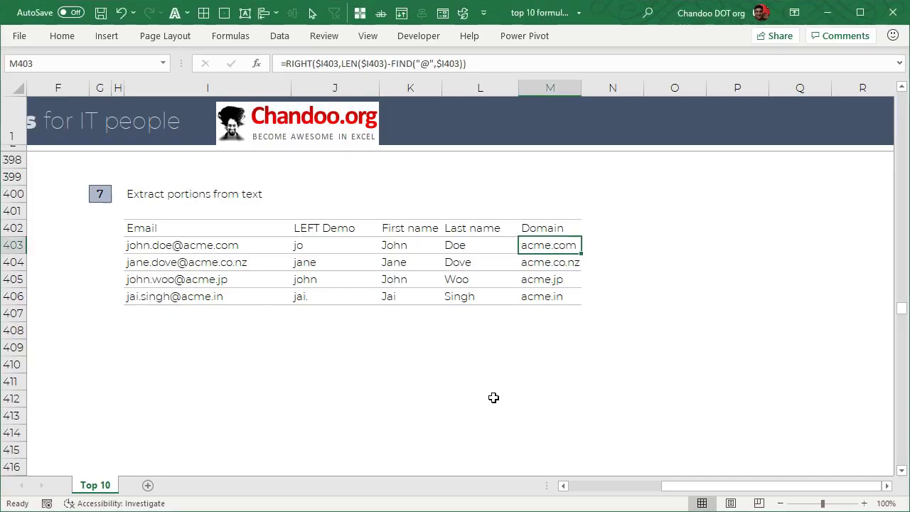
- Examine the TEXTJOIN formula in J498 that combines the emails in I501:I504 under section 8
scroll(388, 335, down, 15)
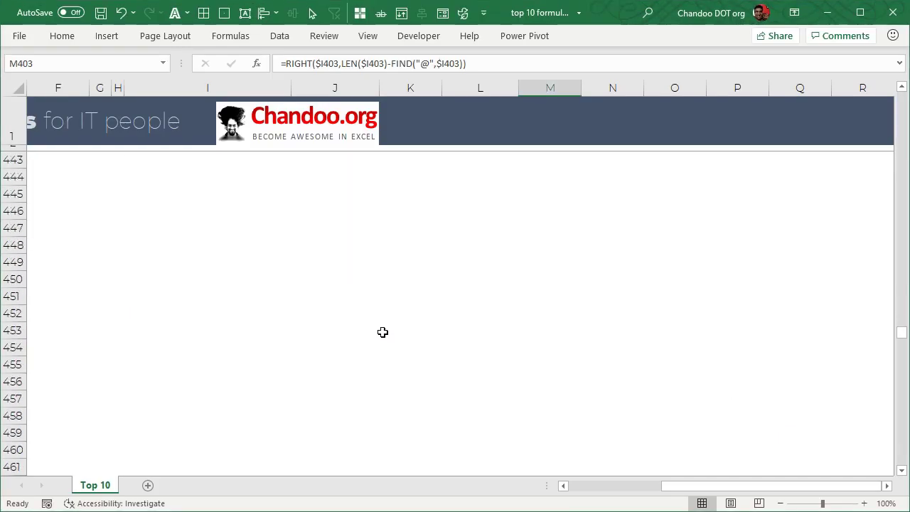
scroll(383, 333, down, 18)
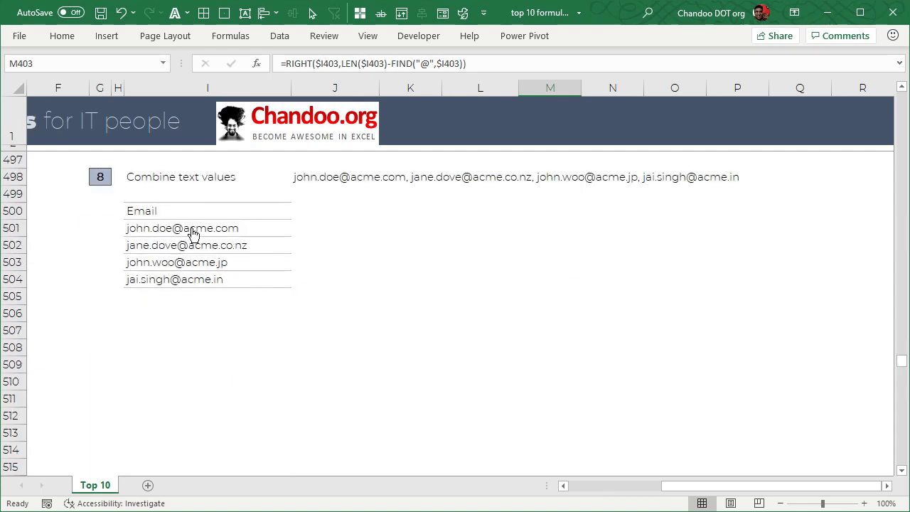
drag(193, 233, 193, 280)
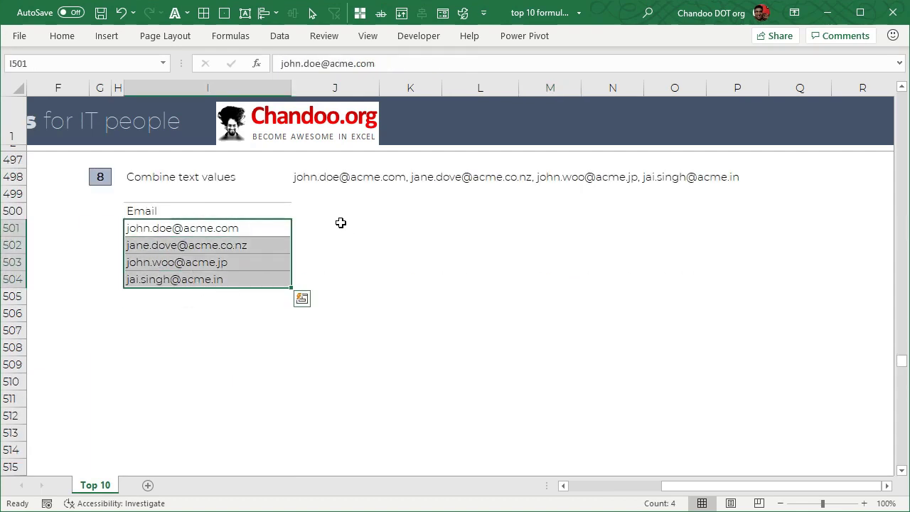
click(313, 178)
key(F2)
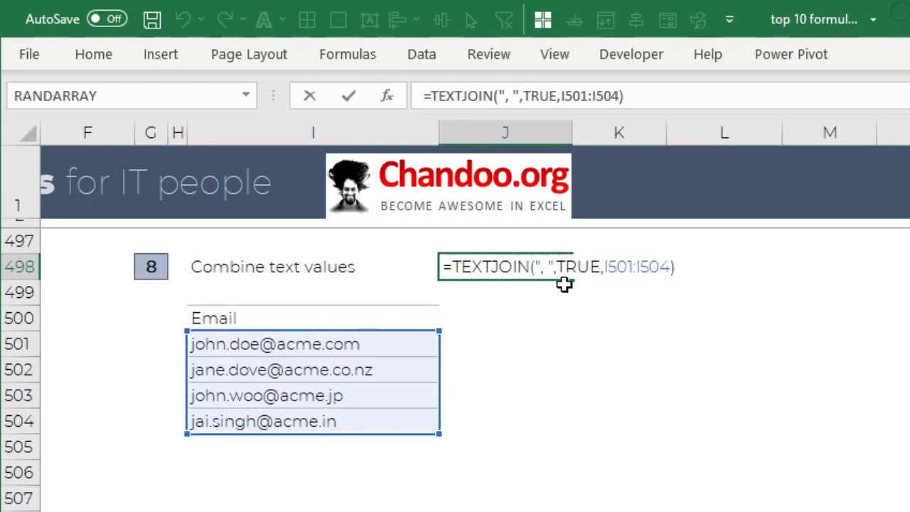
key(ctrl+Return)
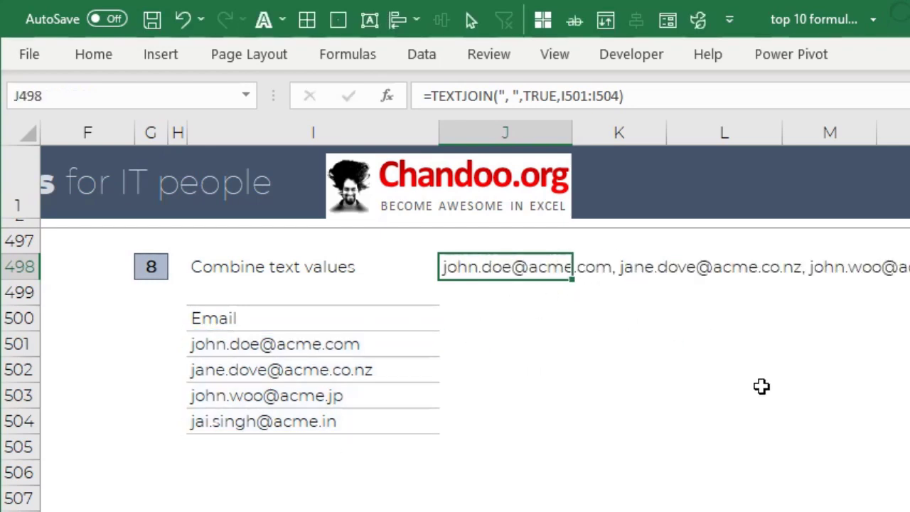
click(761, 388)
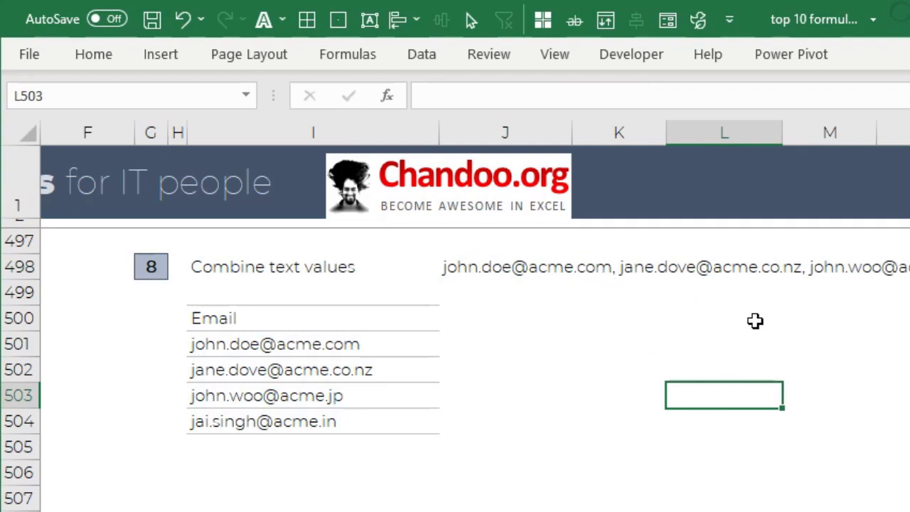
click(488, 273)
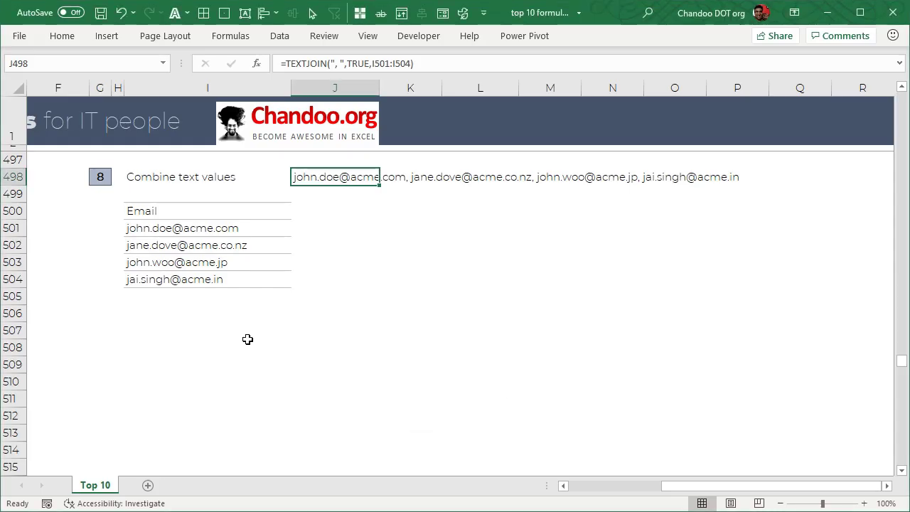
- Enter =RANDBETWEEN(1,10) in I585 under the Random data heading of section 9
scroll(239, 334, down, 16)
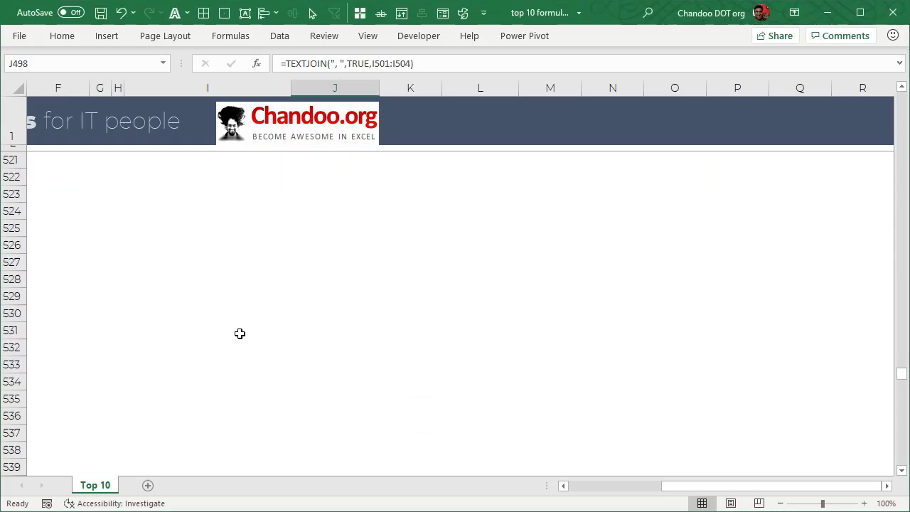
scroll(234, 329, down, 12)
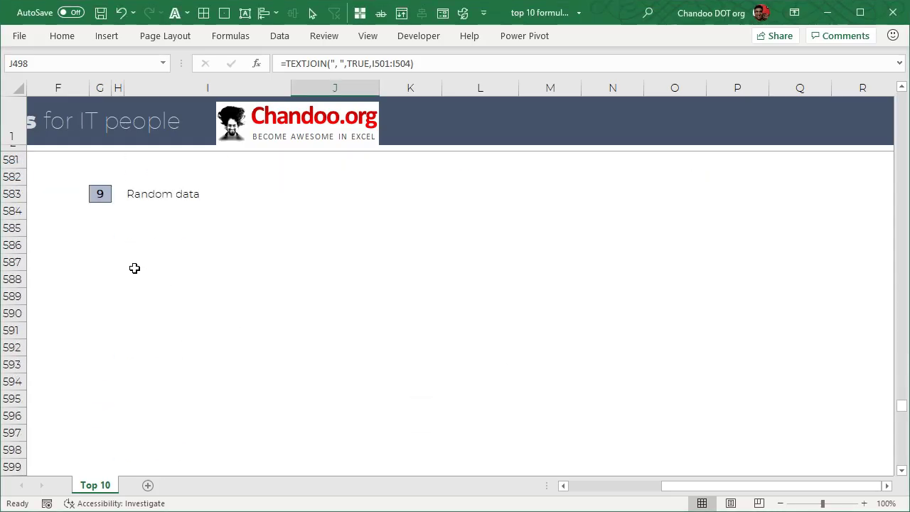
click(137, 231)
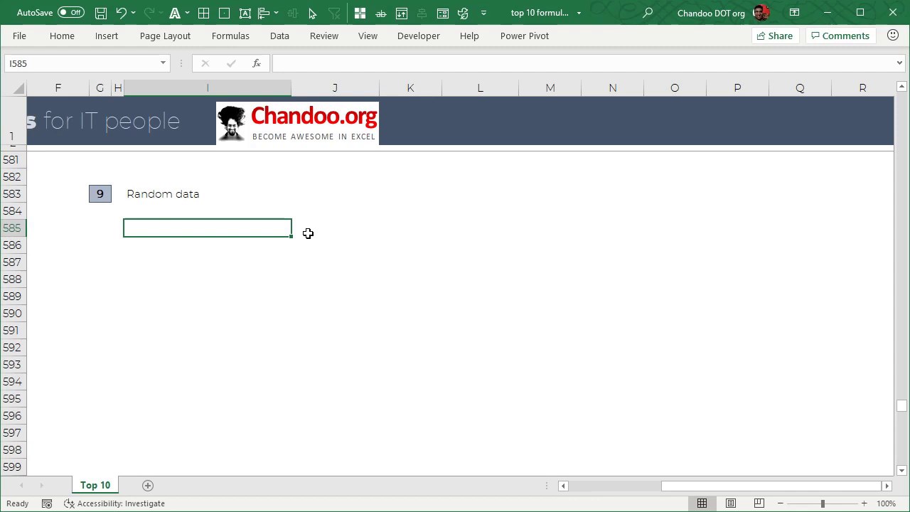
text(=randb)
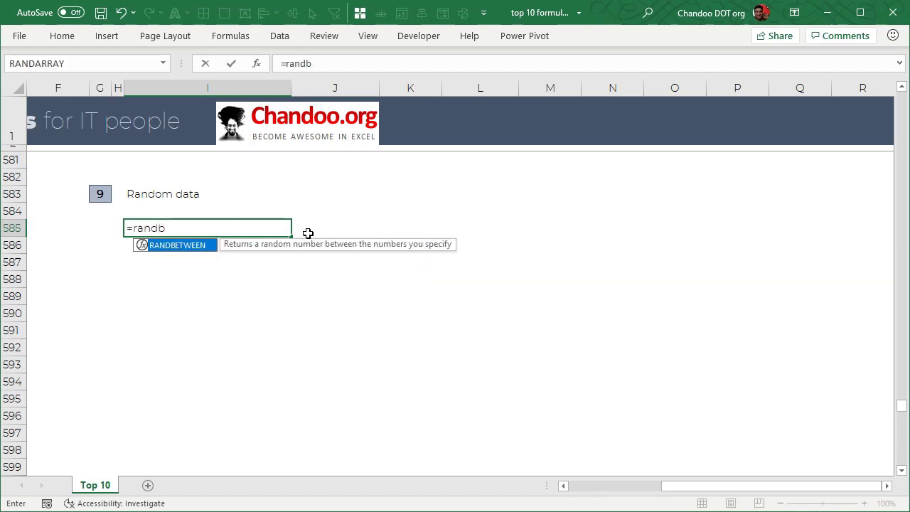
key(Tab)
text(1,10)
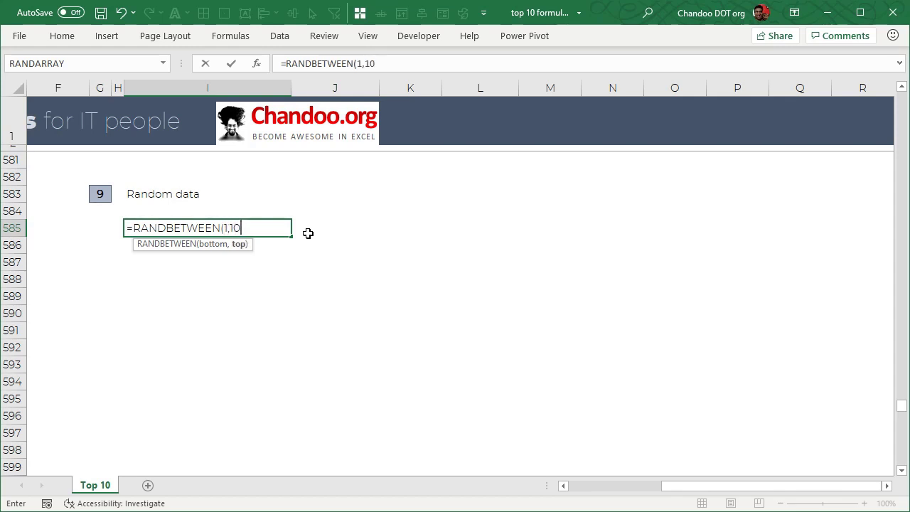
text())
key(Return)
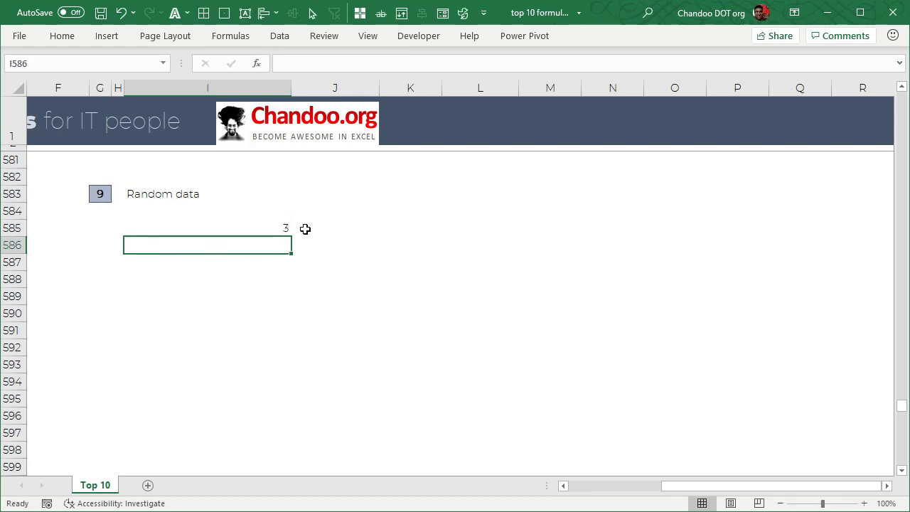
- Recalculate the workbook to generate a new random number in I585
click(261, 227)
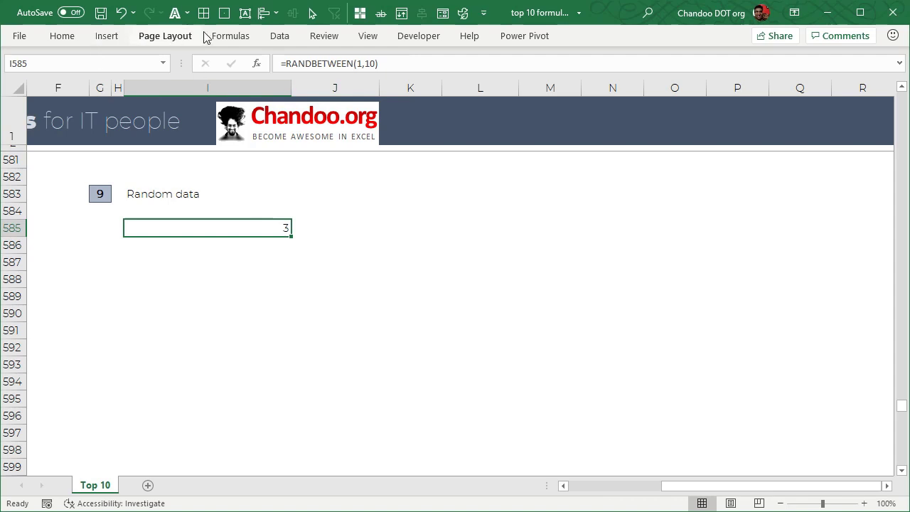
click(231, 35)
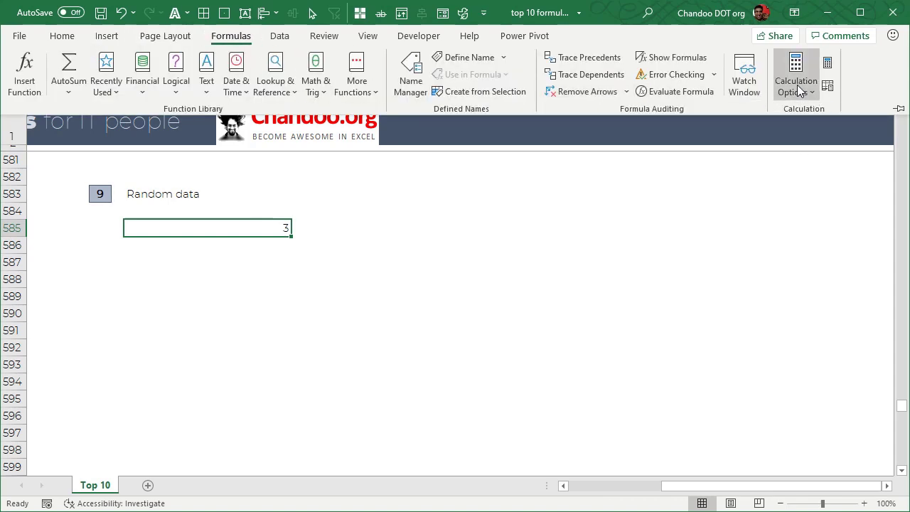
click(828, 63)
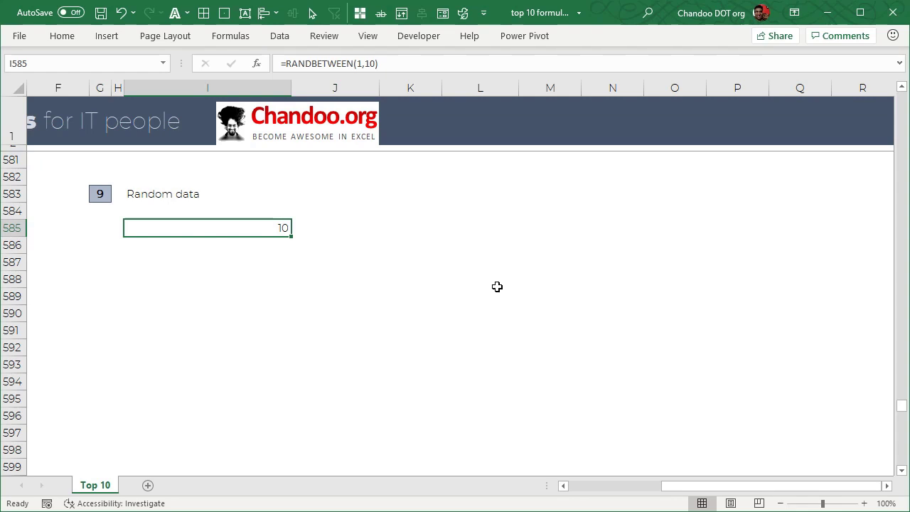
- Replace the formula in I585 with =RANDARRAY(10,,1,100) to generate ten random numbers between 1 and 100
text(=)
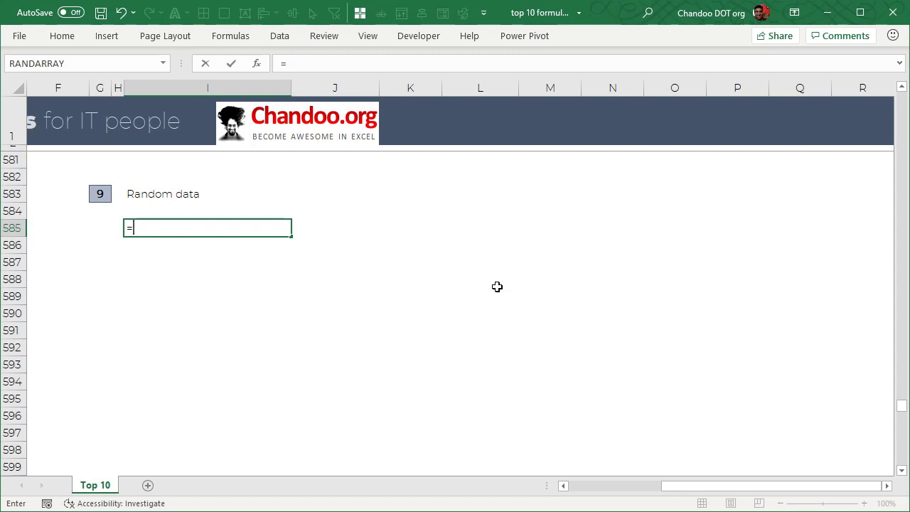
text(rand)
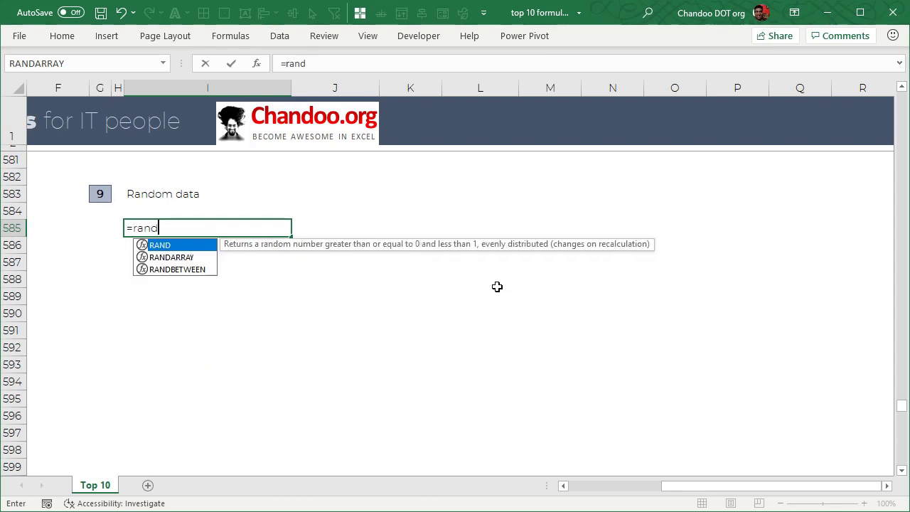
key(Down)
key(Tab)
text(10,)
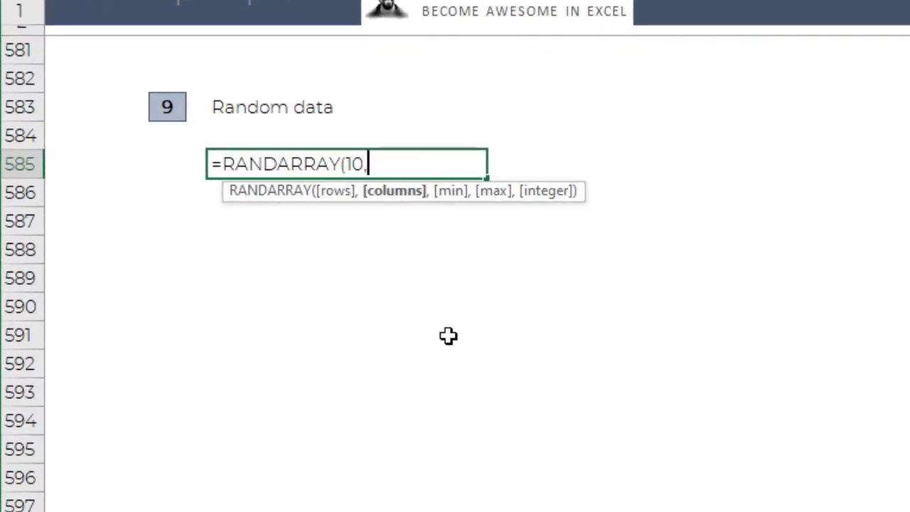
text(,)
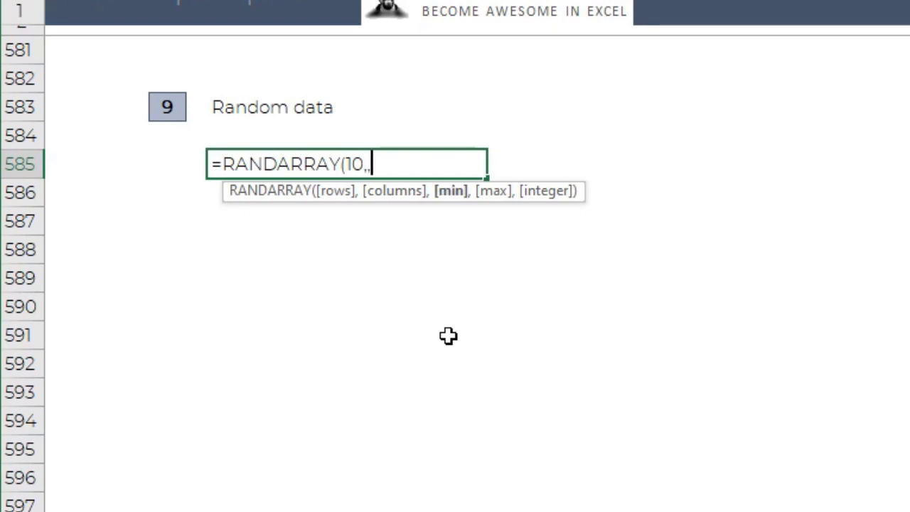
text(1,)
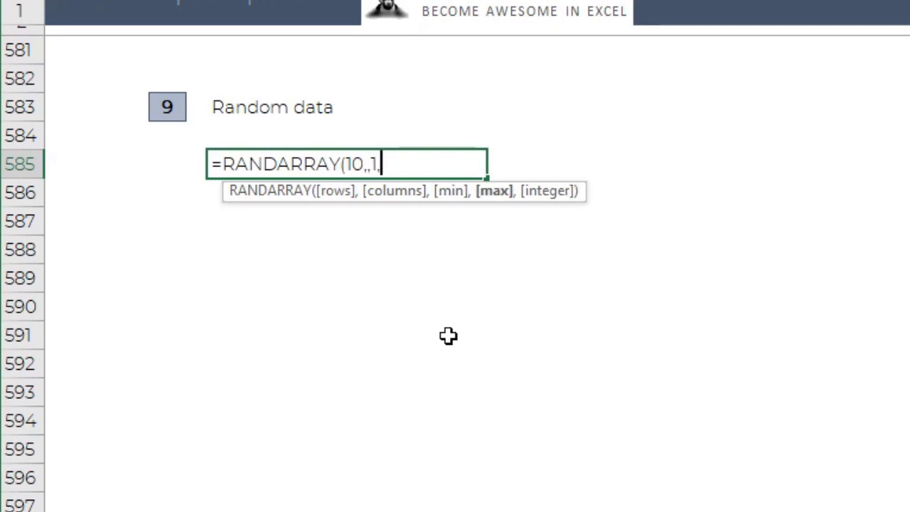
text(100))
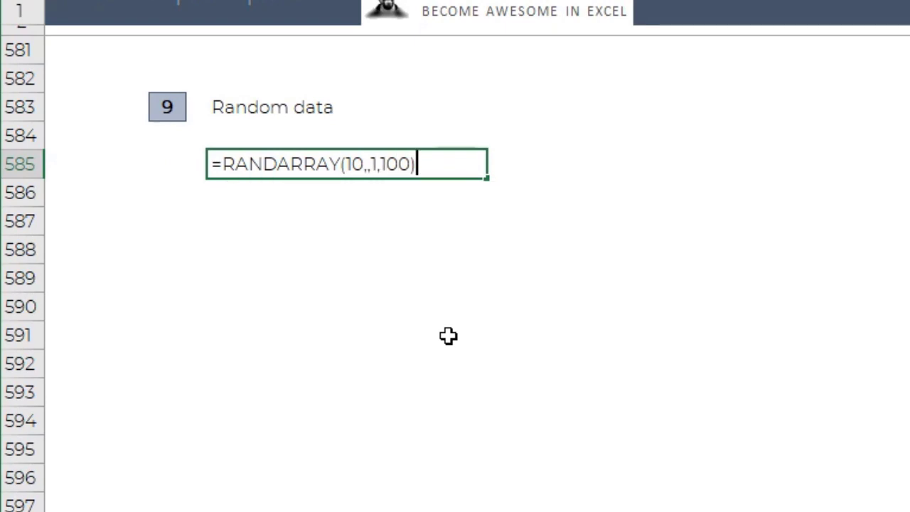
key(Return)
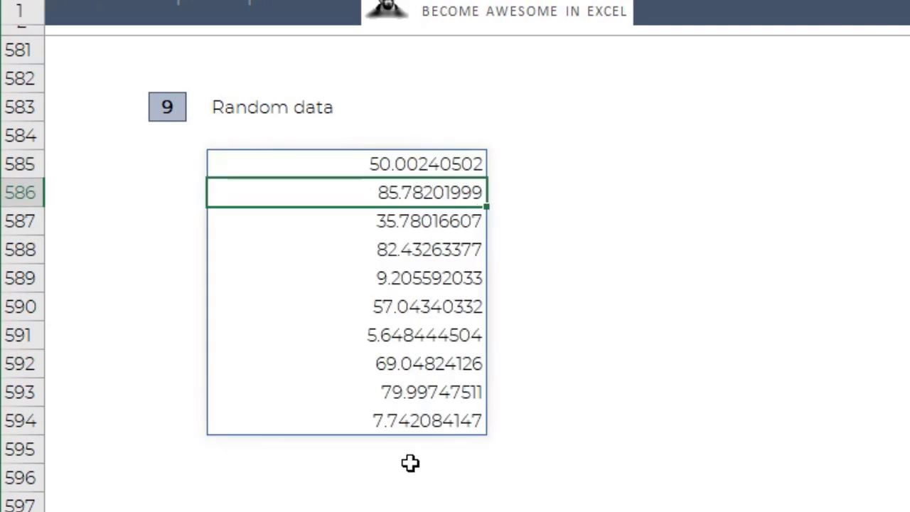
- Add TRUE as the integer argument of the RANDARRAY formula in I585 to generate whole numbers only
click(438, 164)
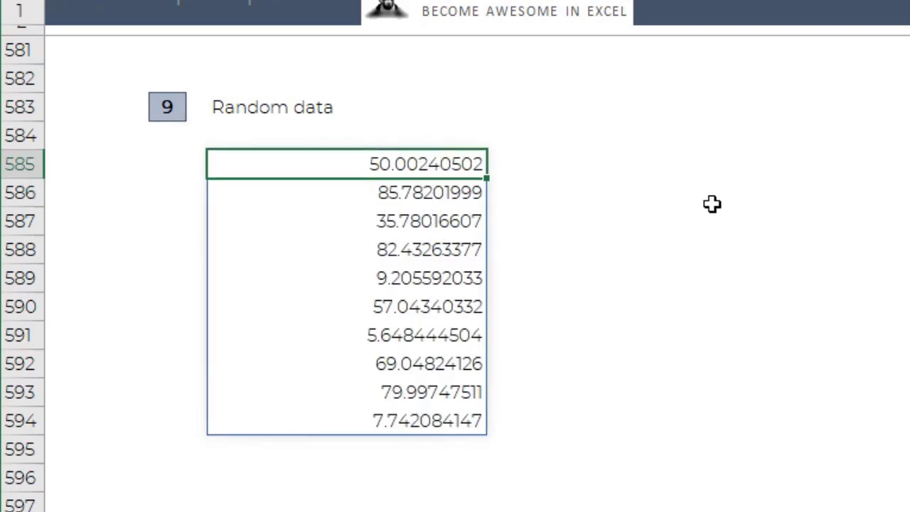
key(F2)
key(BackSpace)
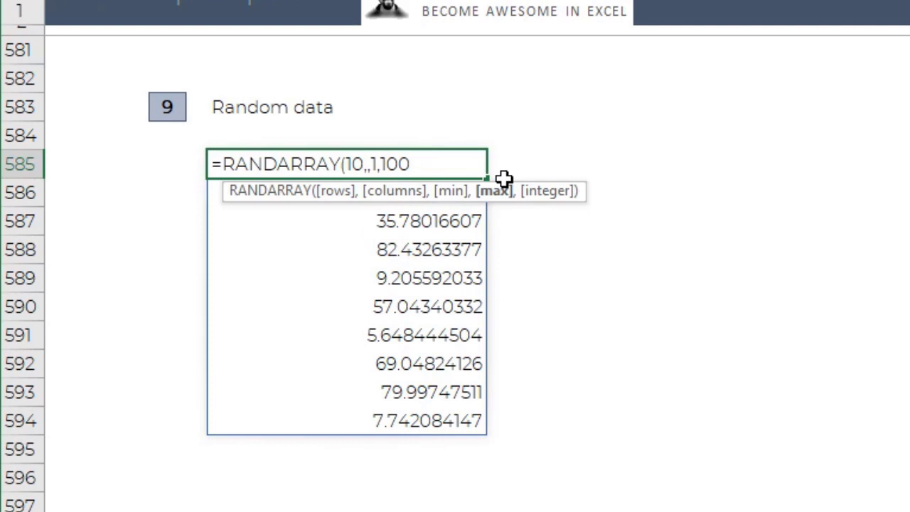
text(,true))
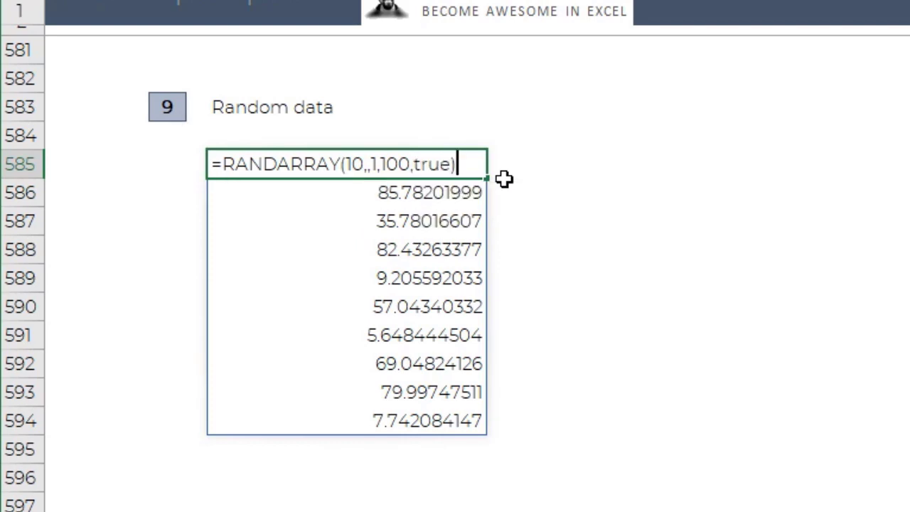
key(Return)
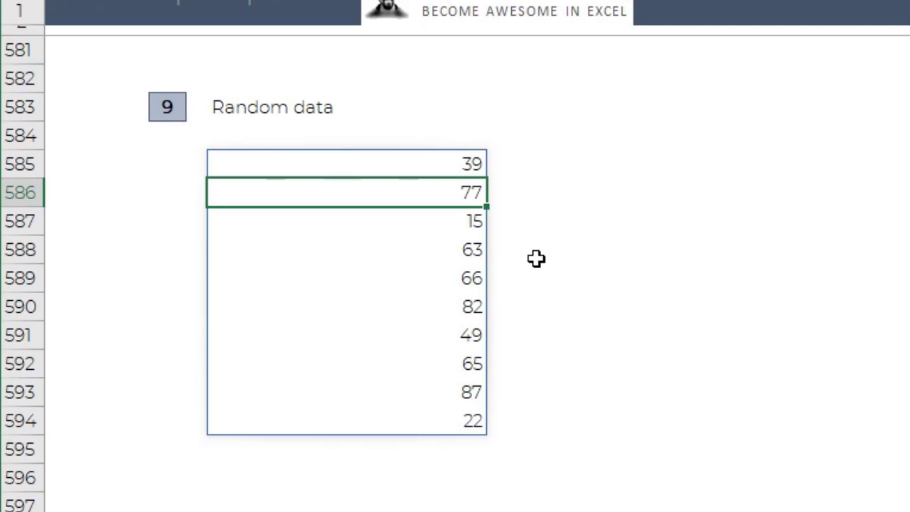
key(Down)
key(Up)
key(Up)
key(Right)
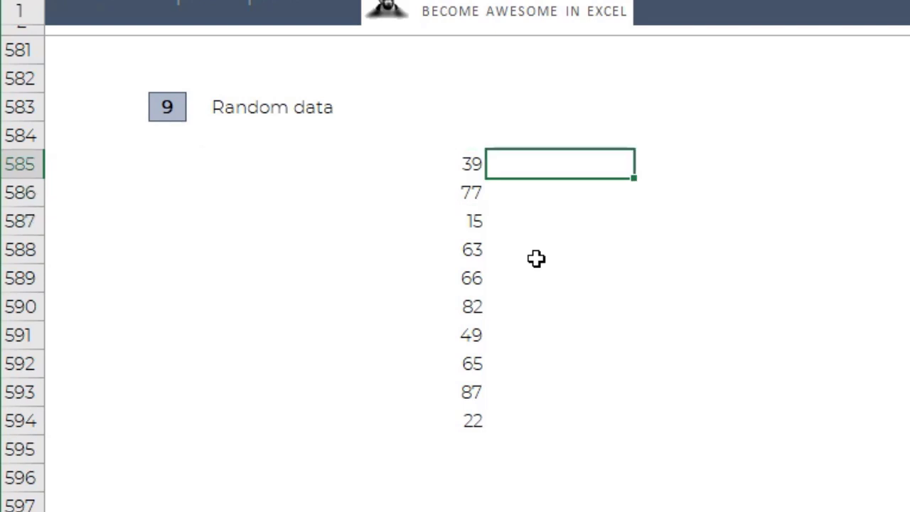
text(=rand)
key(Down)
key(Tab)
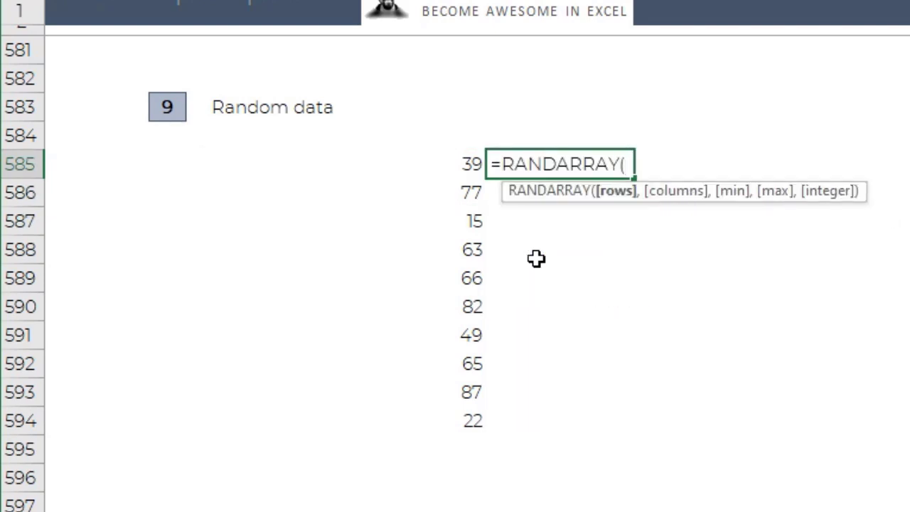
text(10,,m)
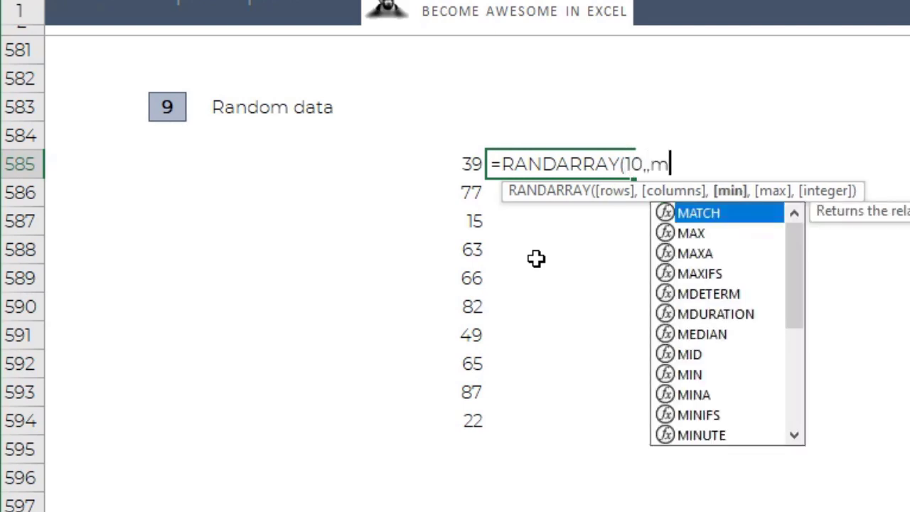
key(BackSpace)
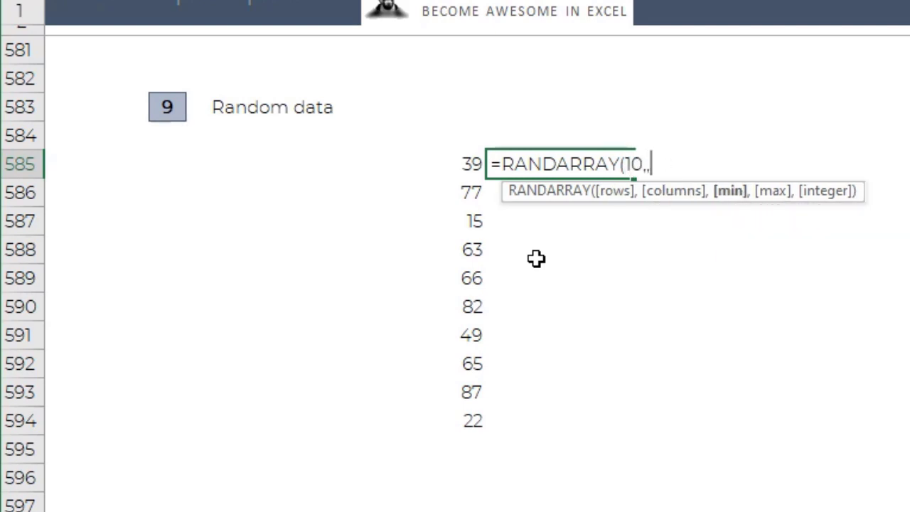
text(,)
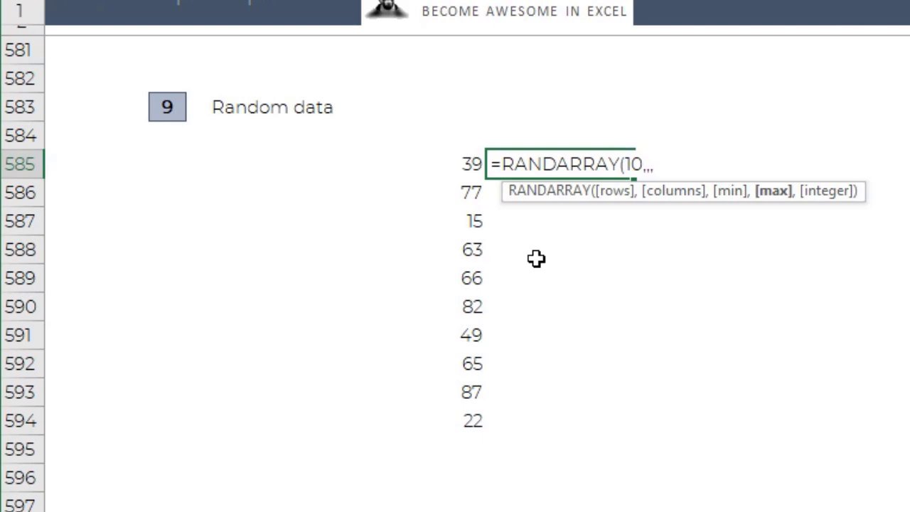
key(BackSpace)
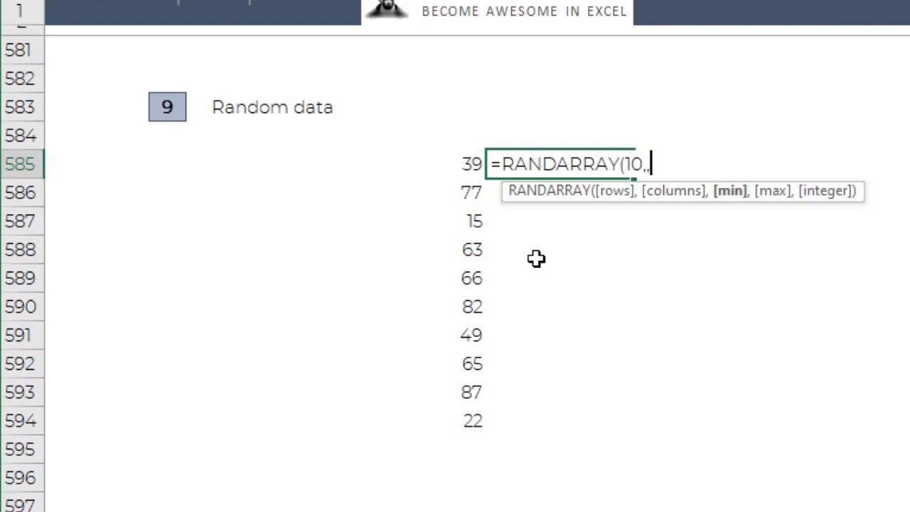
text(1111111111)
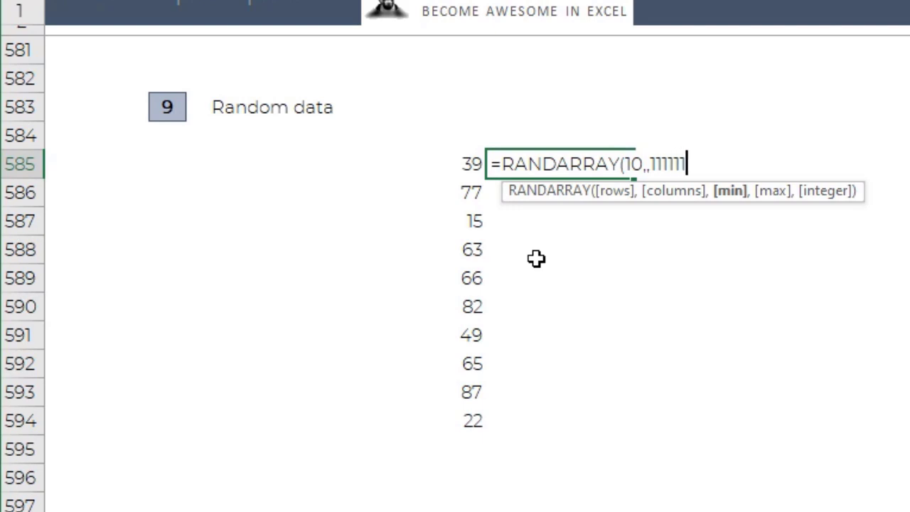
text(1111,)
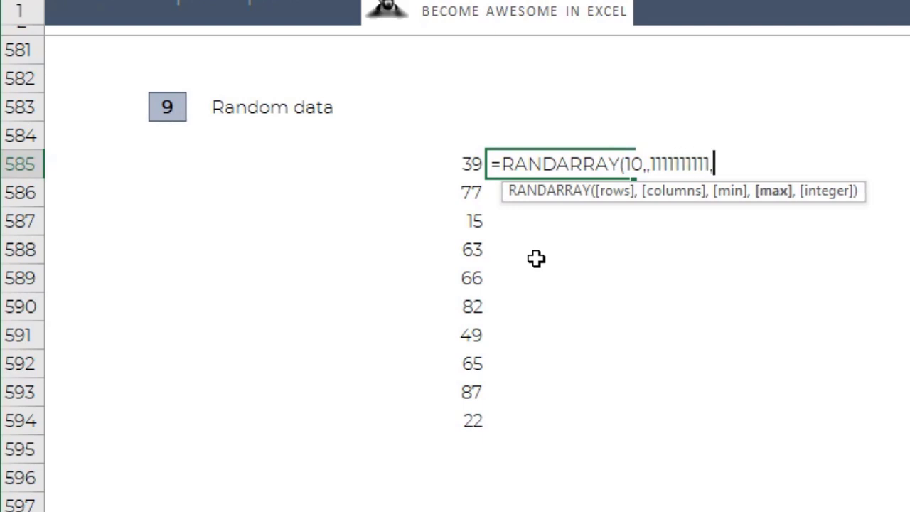
text(999999999999)
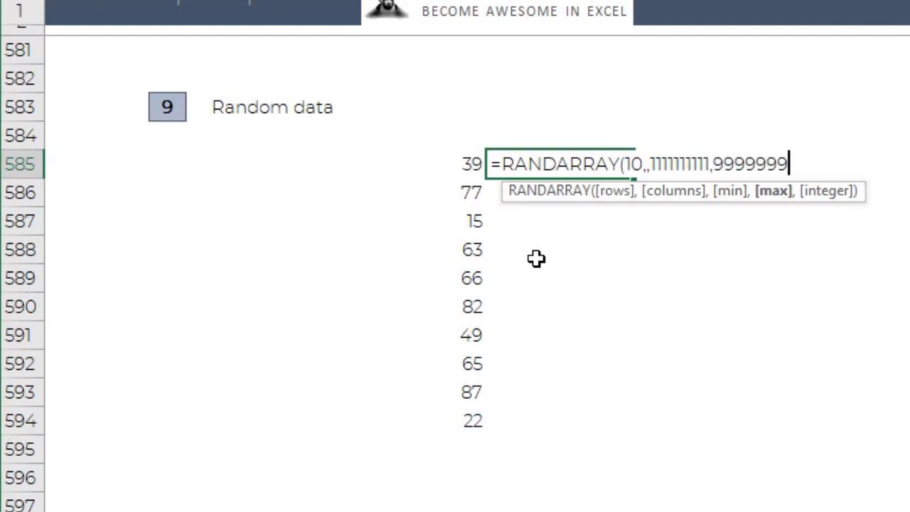
text(,true))
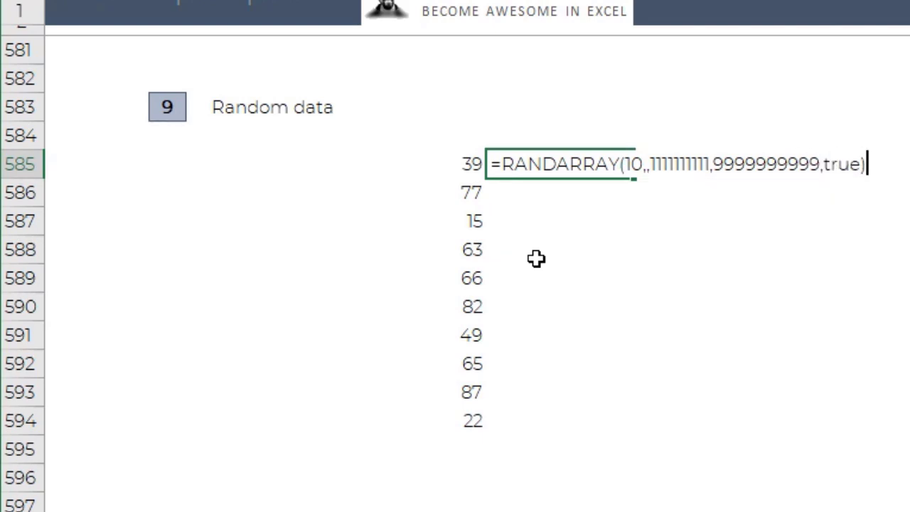
key(Return)
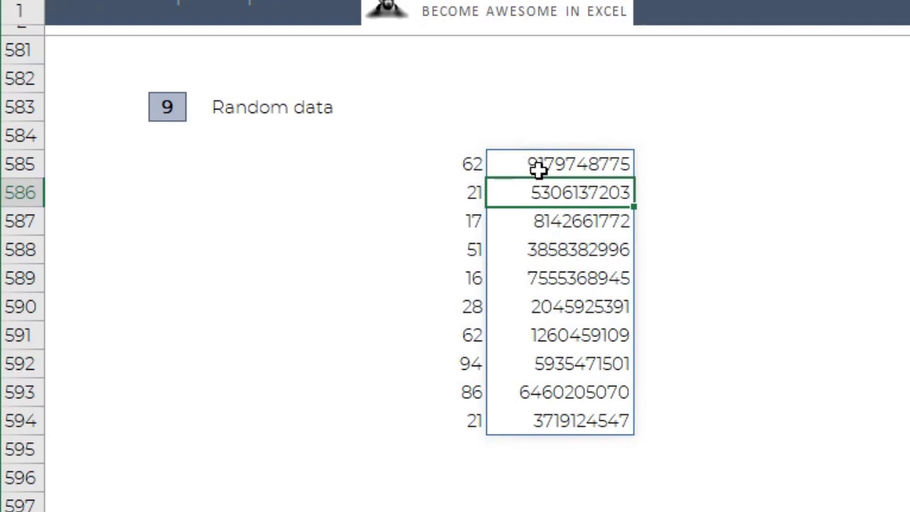
drag(555, 164, 538, 420)
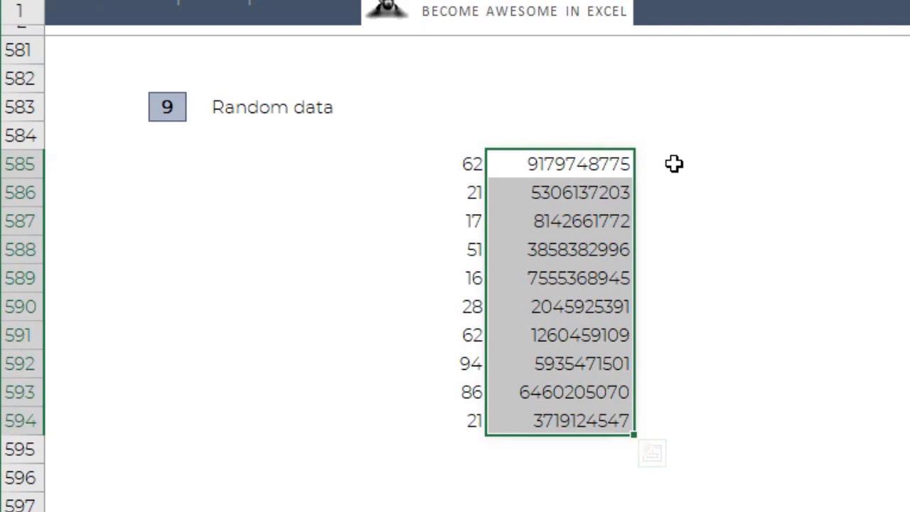
- Enter =RANDARRAY(10,,"1-jan-2020","31-dec-2020",TRUE) in K585 to generate ten random dates within 2020
click(674, 163)
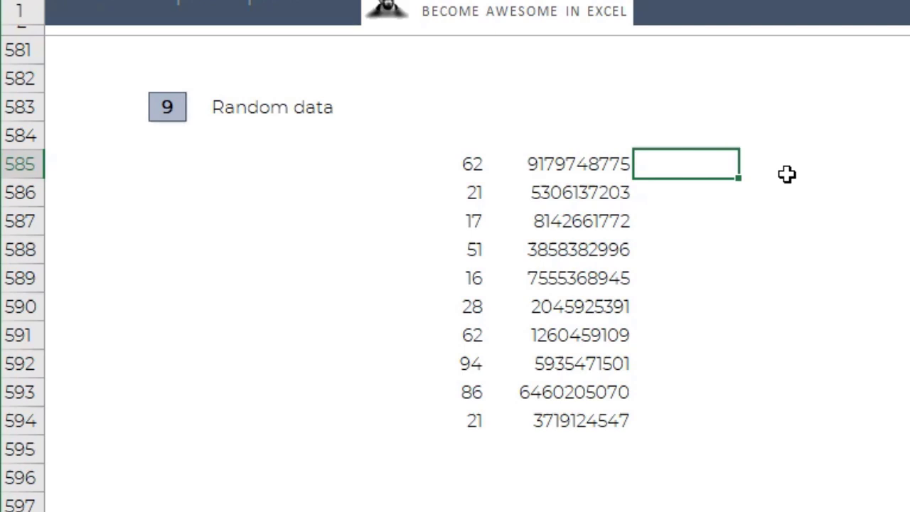
text(=rand)
key(Down)
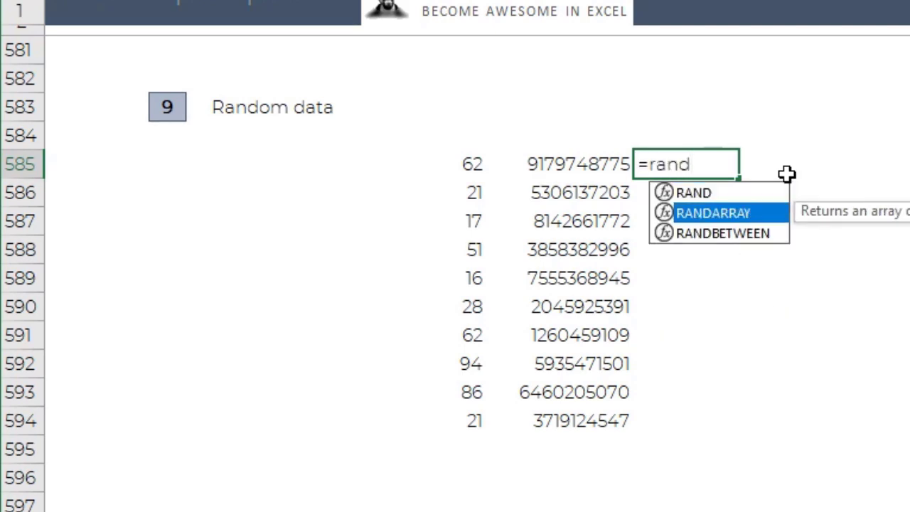
key(Tab)
text(10,,)
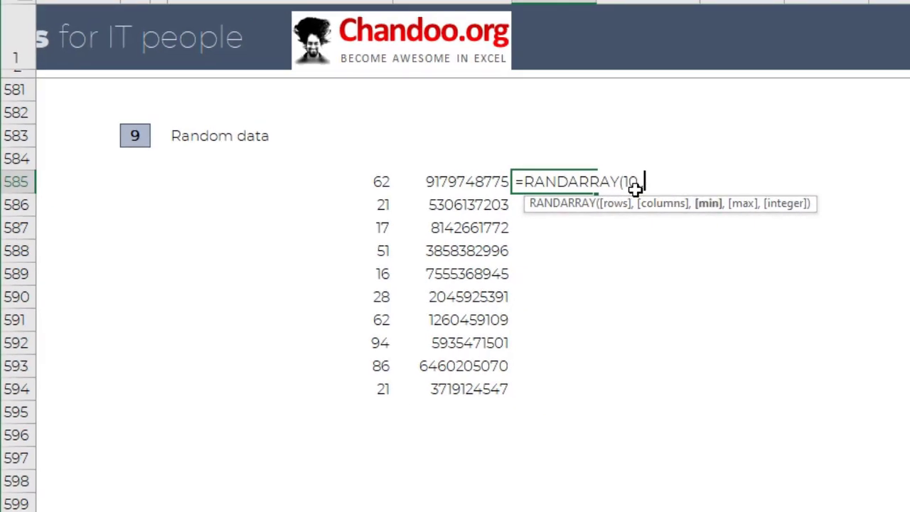
text("1-jan-2020)
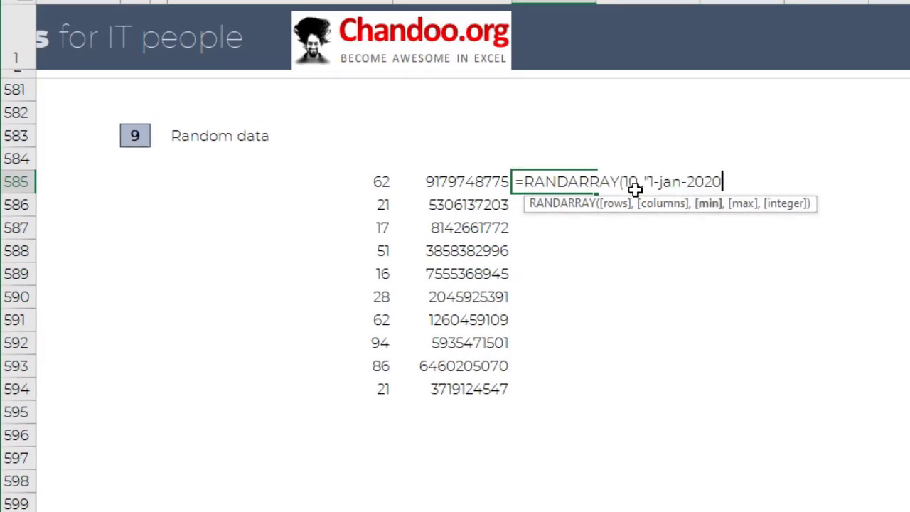
text(",")
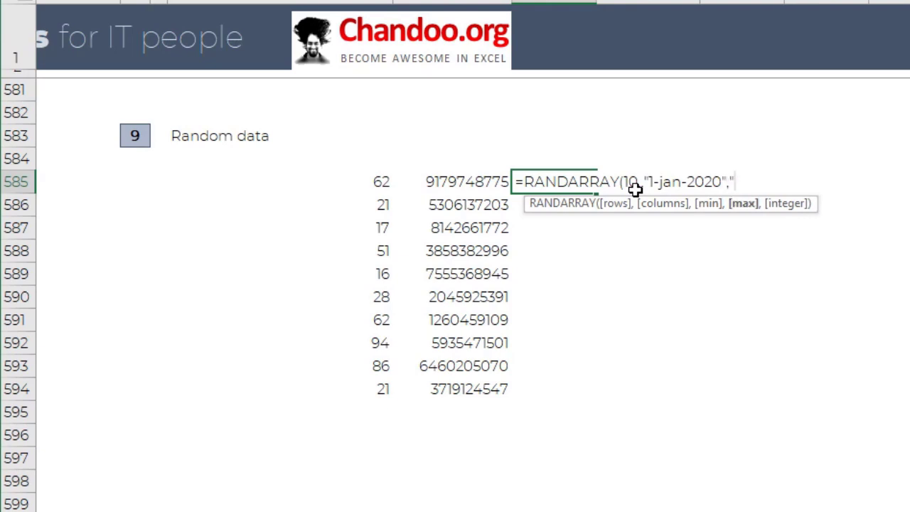
text(31-dec-2020)
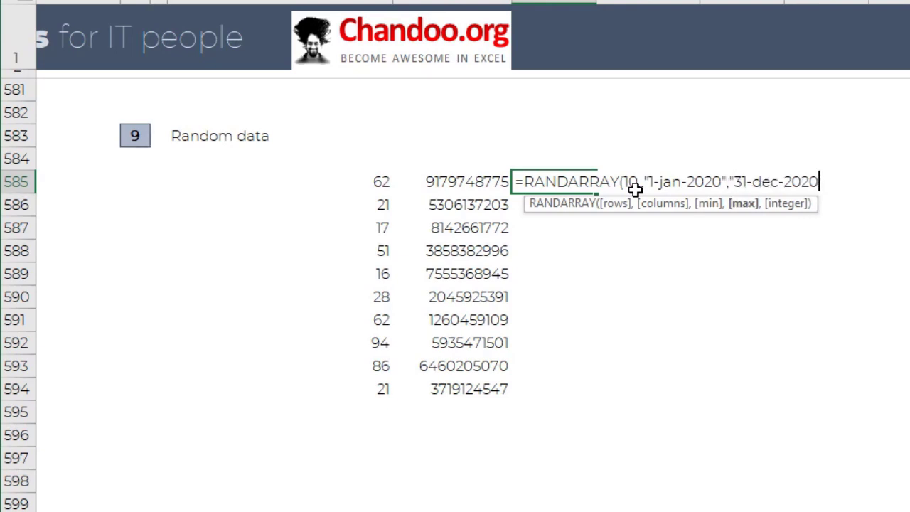
text(",true)
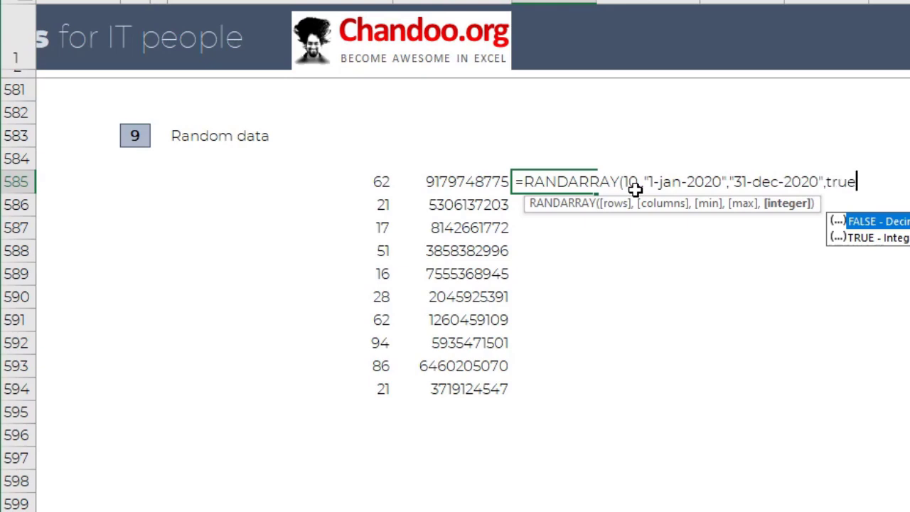
text())
key(Return)
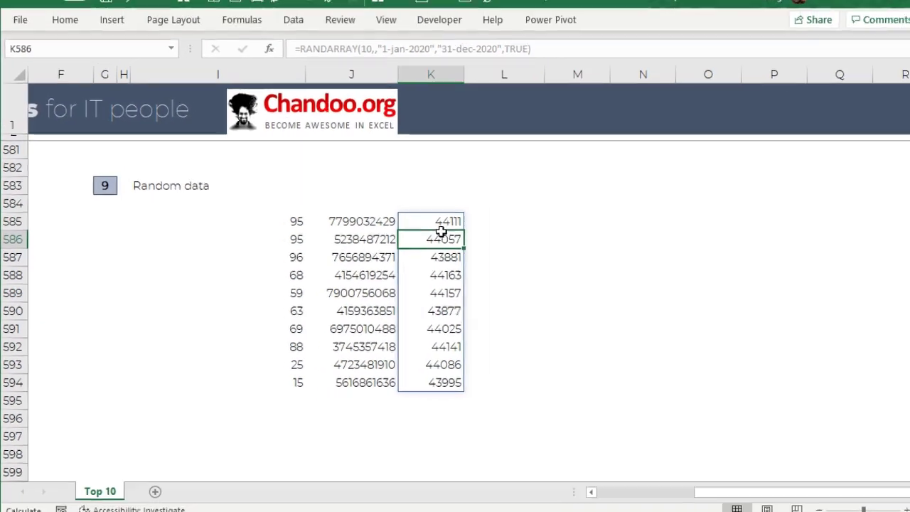
- Format the random date values in K585:K594 as short dates
drag(438, 222, 423, 391)
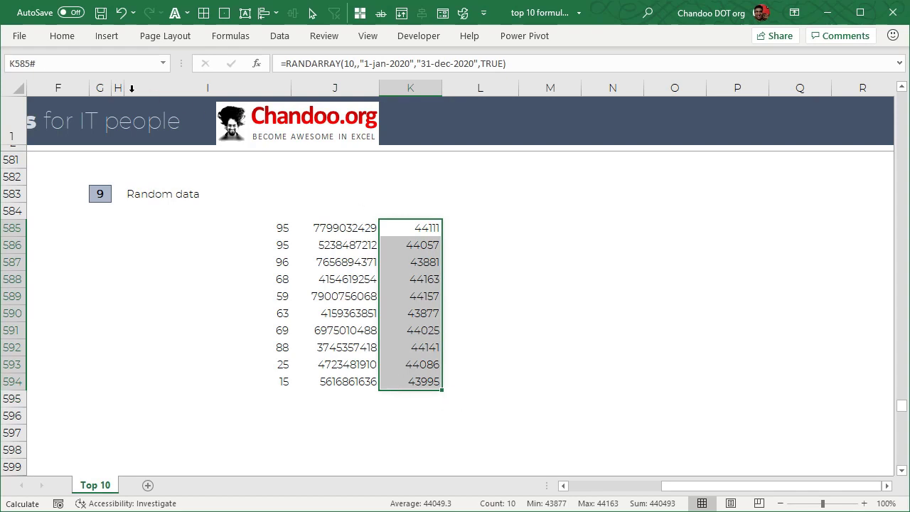
click(61, 36)
click(450, 62)
click(427, 231)
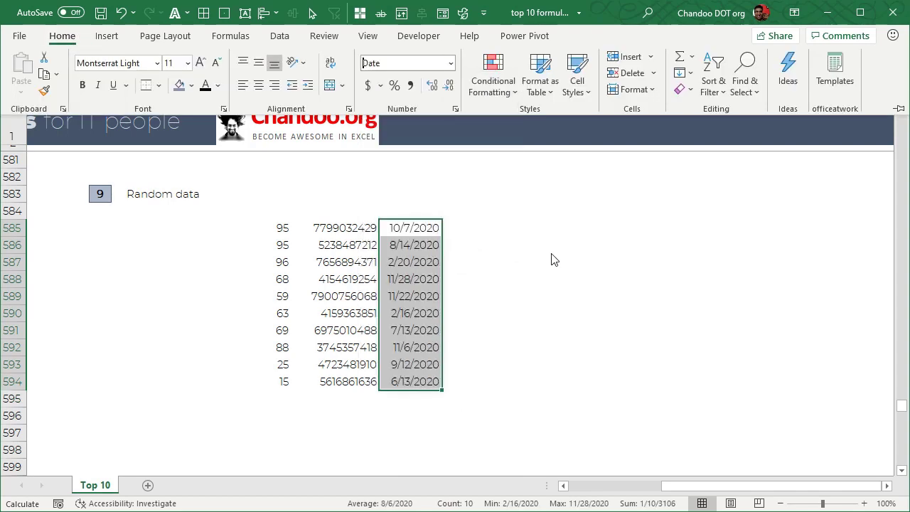
click(524, 352)
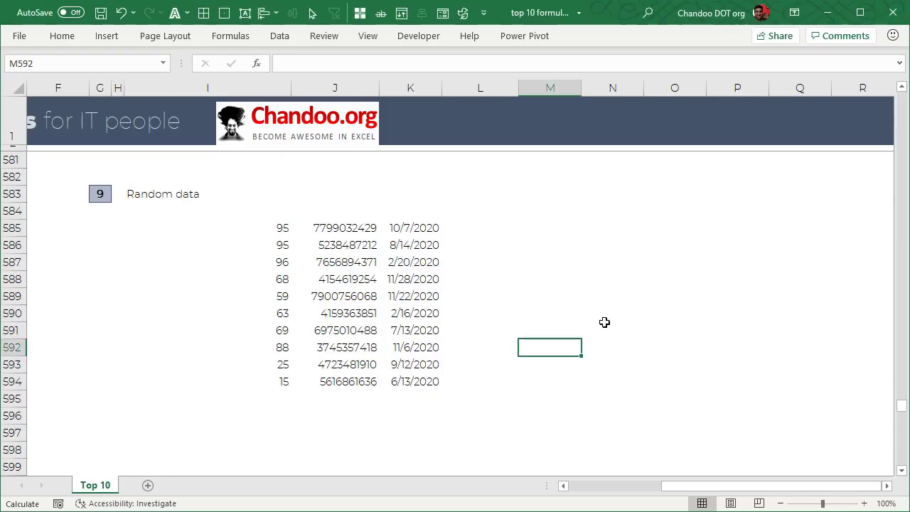
- Wrap the VLOOKUP formula in J684 of section 10, Avoiding errors, in IFERROR with "No data" as the error value
scroll(604, 321, down, 12)
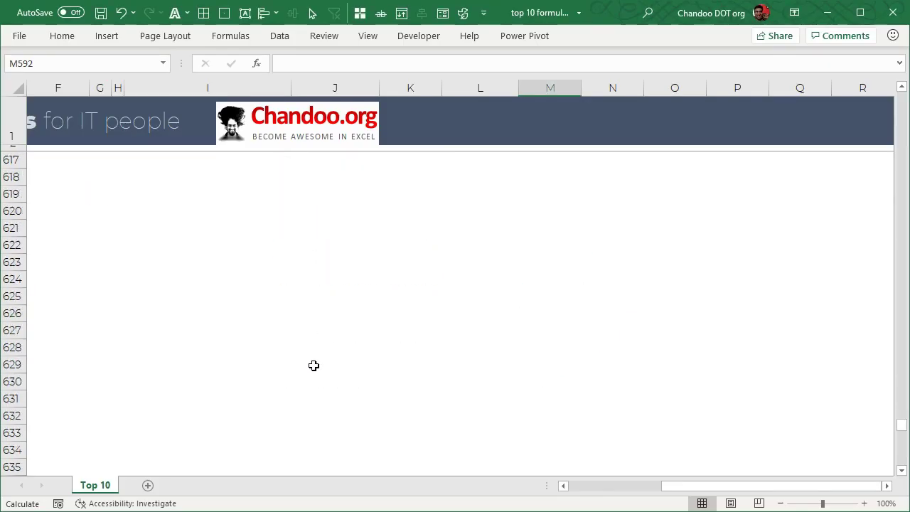
scroll(313, 366, down, 14)
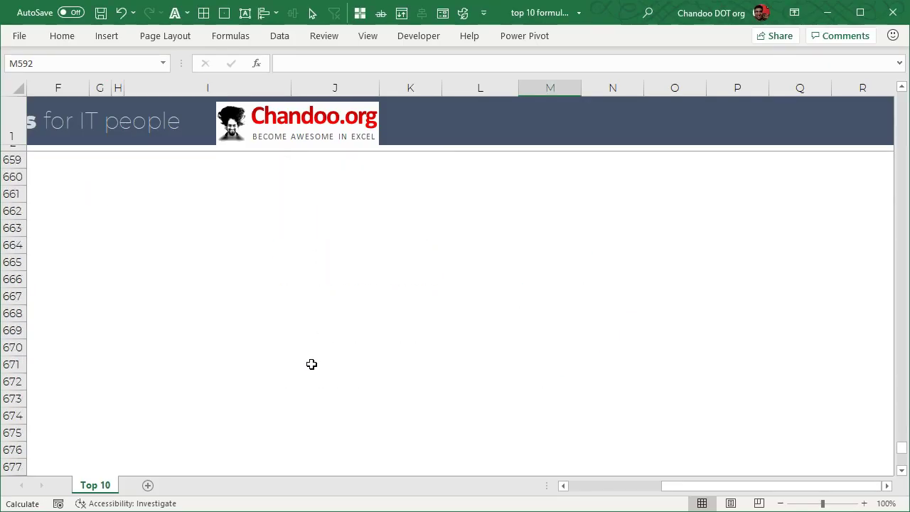
scroll(448, 407, down, 5)
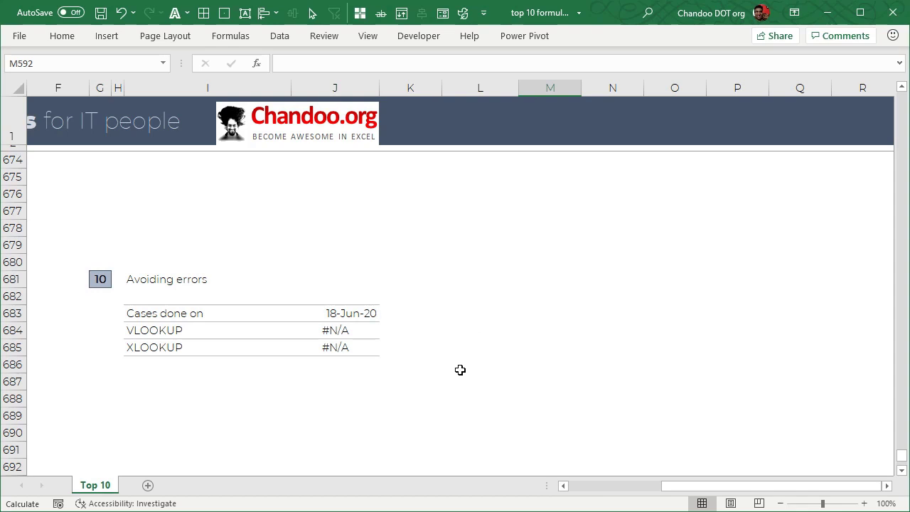
click(348, 313)
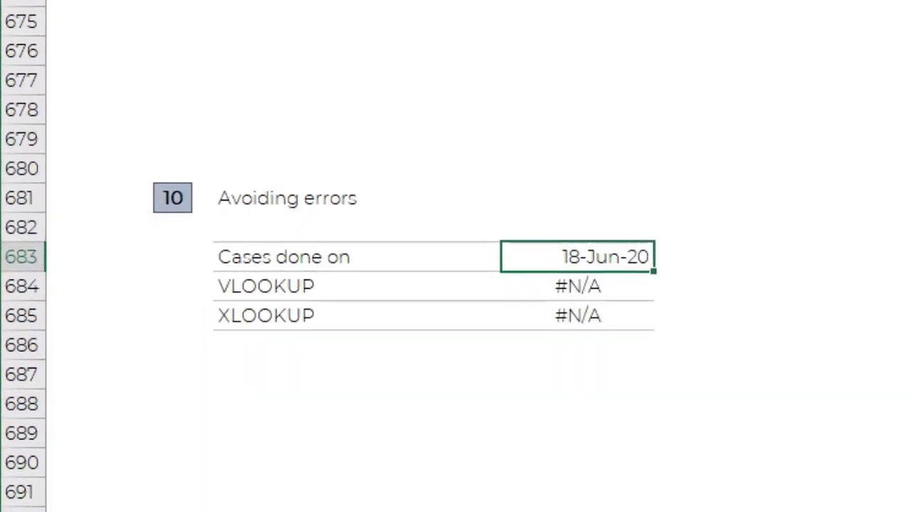
click(624, 287)
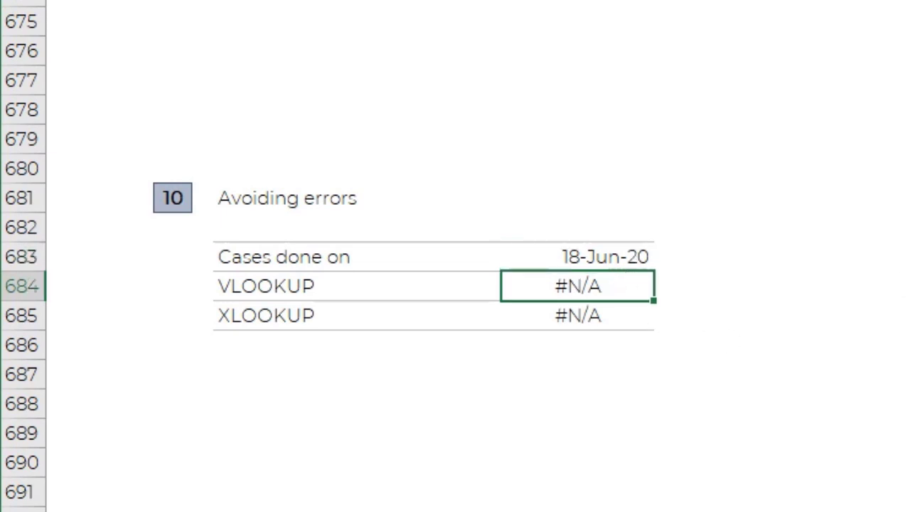
key(F2)
key(Escape)
key(F2)
key(Home)
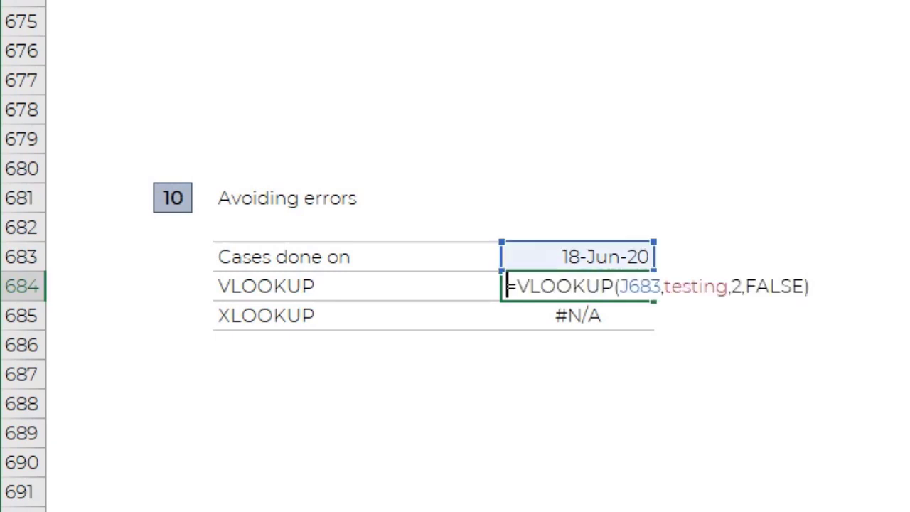
key(Right)
text(if)
key(Down)
key(Tab)
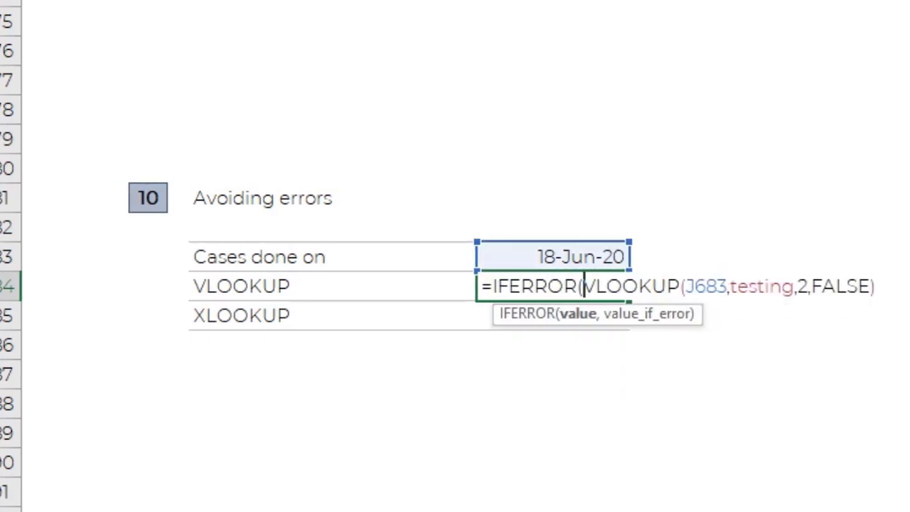
key(End)
text(,")
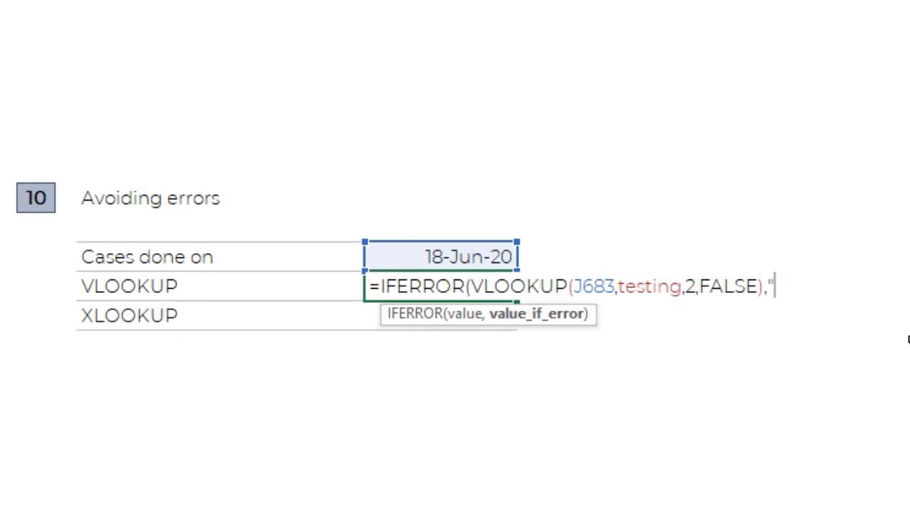
text(No data"))
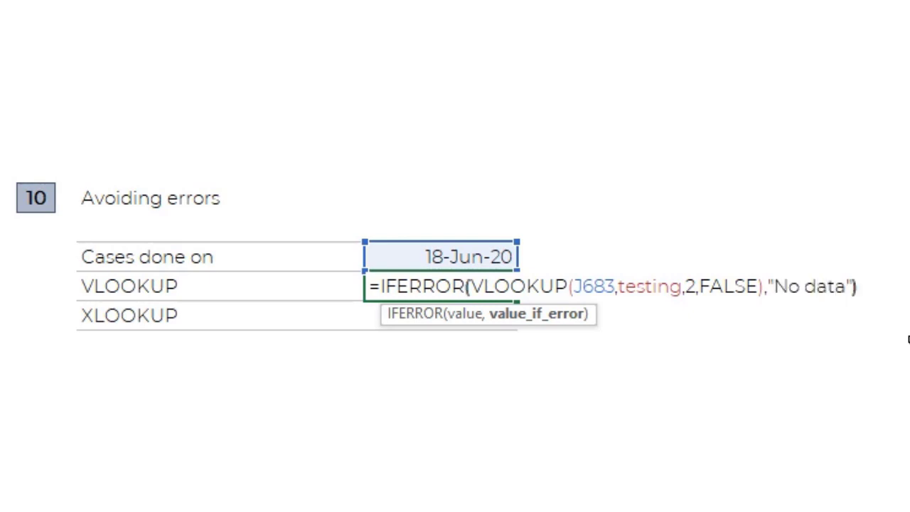
key(Return)
- Add "No data" as the if_not_found argument of the XLOOKUP formula in J685
key(F2)
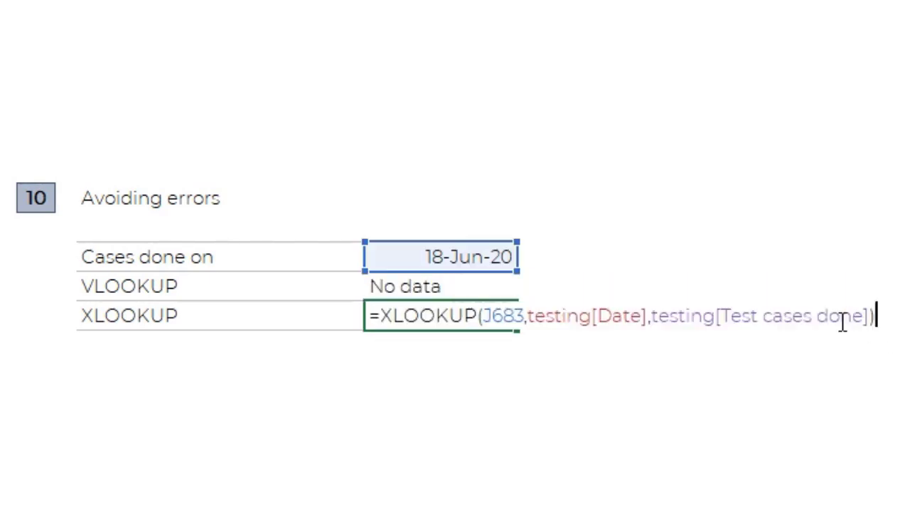
key(BackSpace)
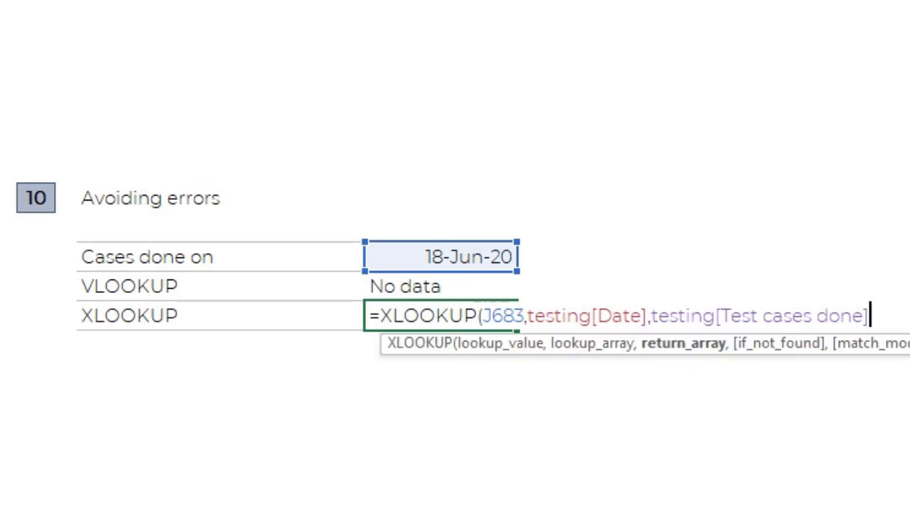
text(,)
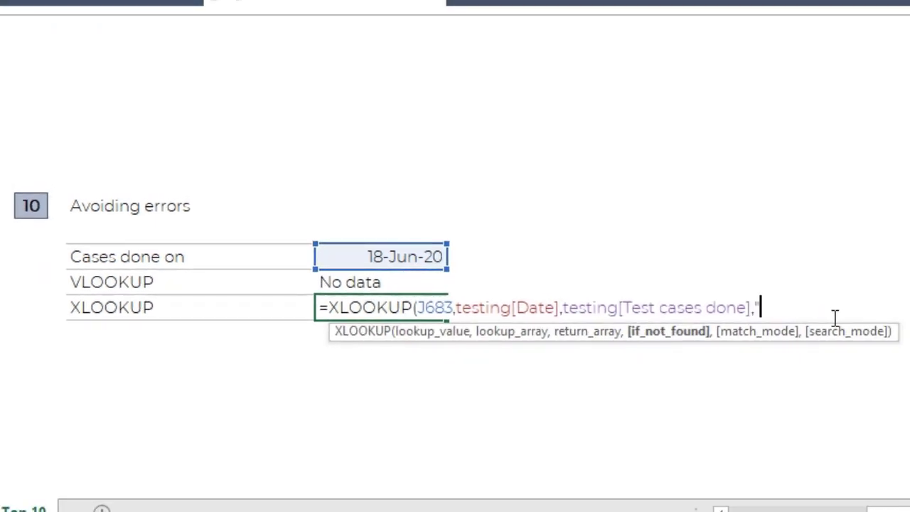
text("No data")
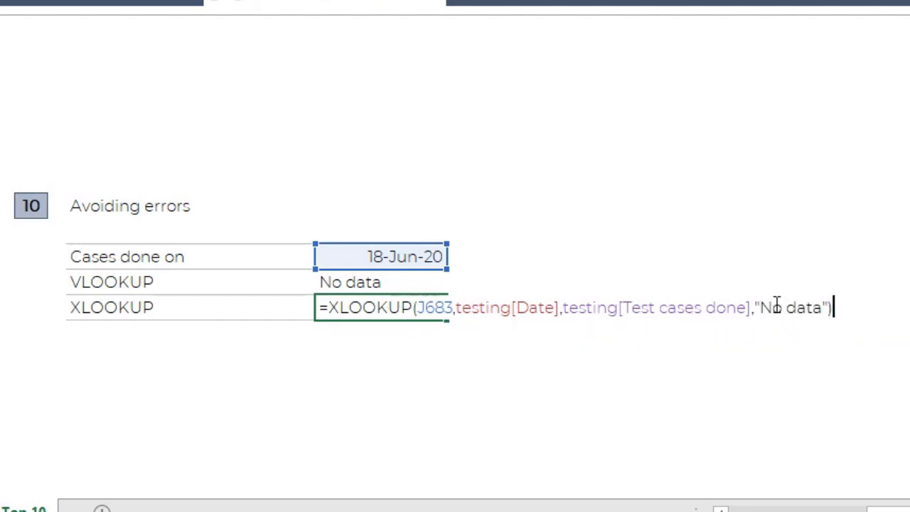
key(Return)
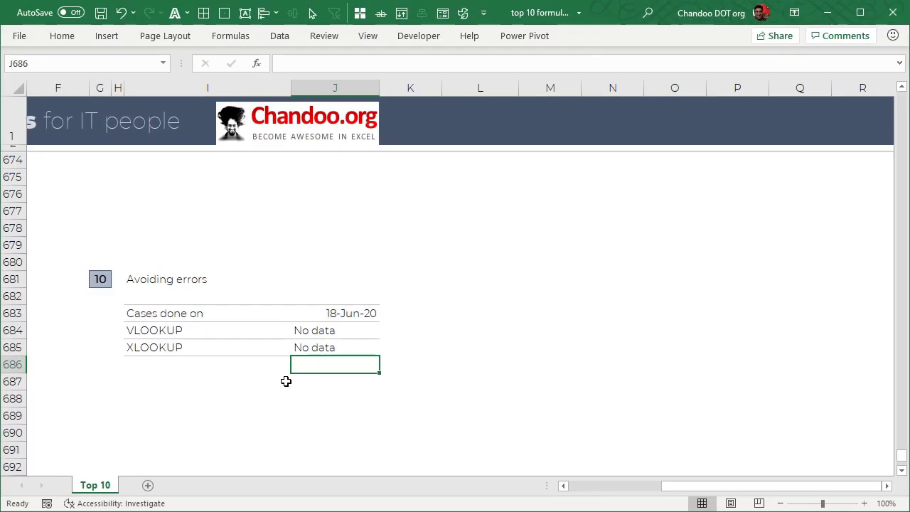
- Examine the descriptions of the IF, IFERROR and IFNA functions suggested for a formula in J686, leaving the cell empty
text(=if)
key(Down)
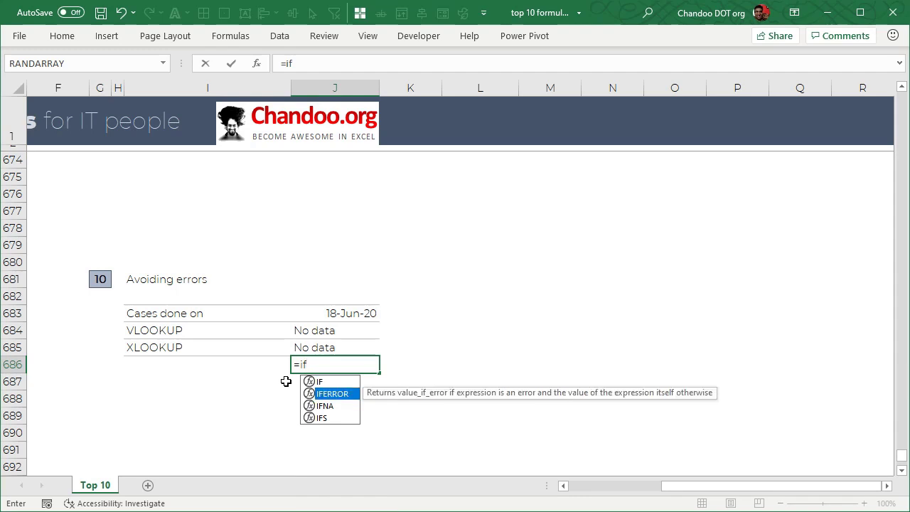
key(Up)
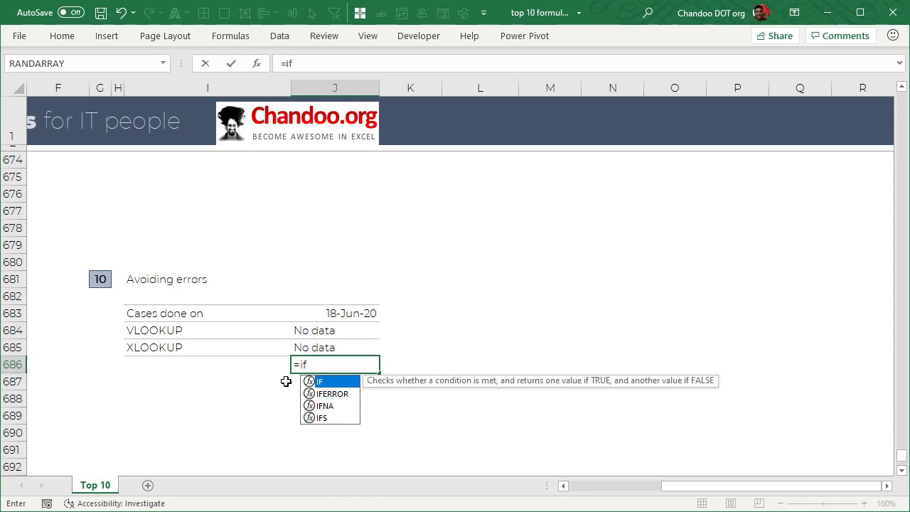
key(Escape)
key(Escape)
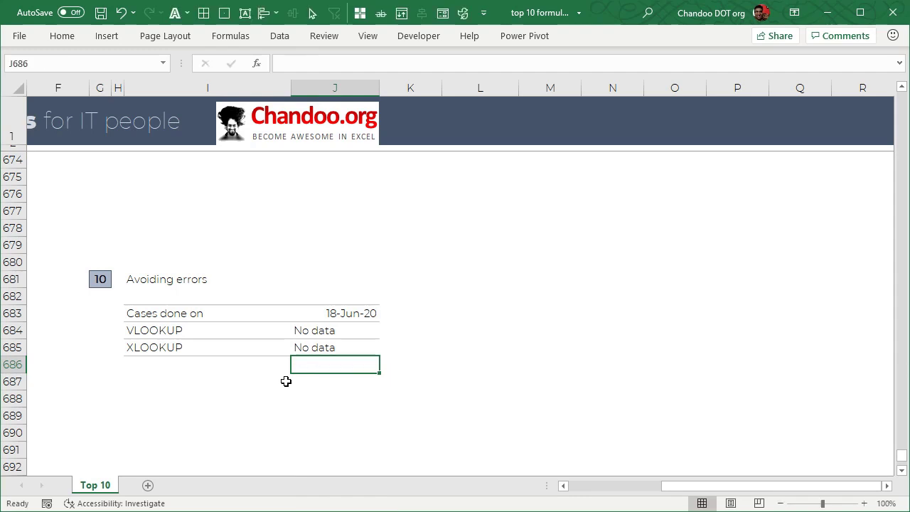
text(=if)
key(Down)
key(Down)
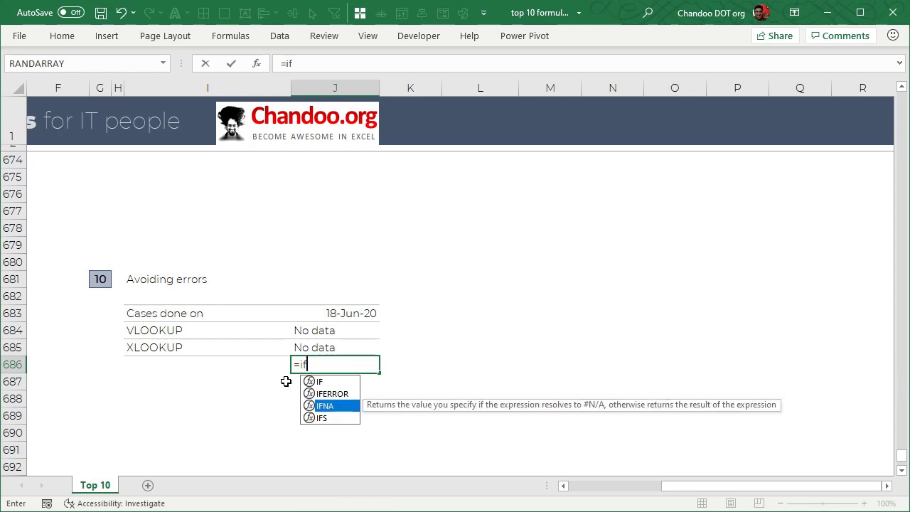
key(Escape)
key(Escape)
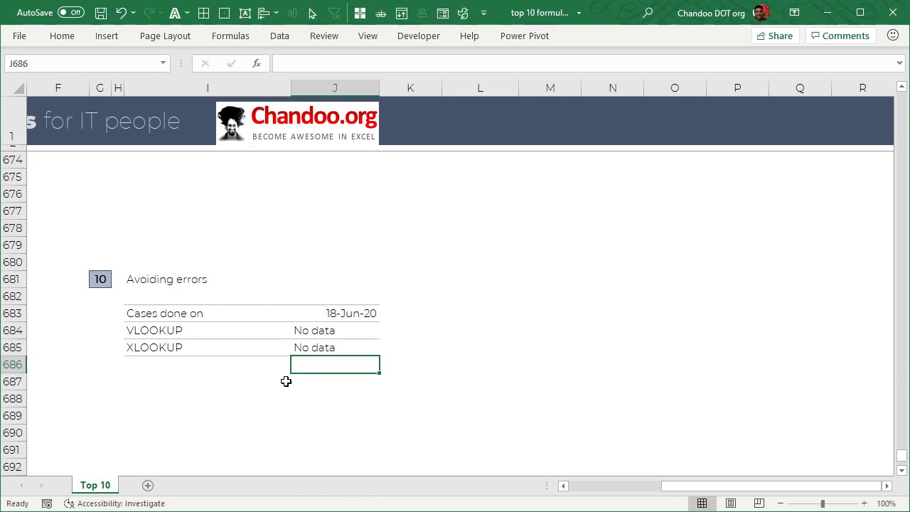